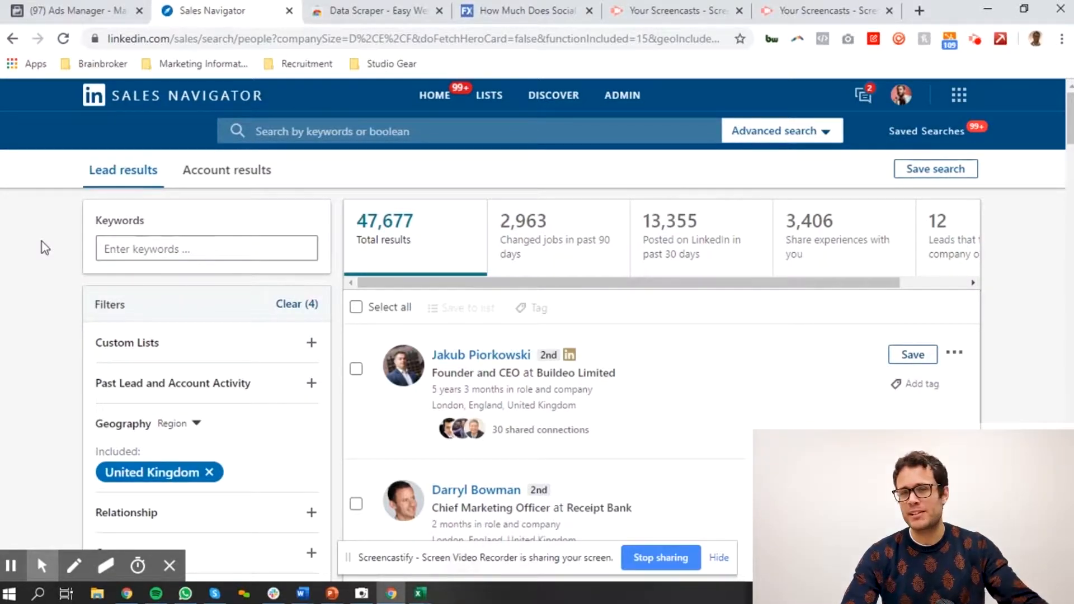
- Review the lead search filters: geography, company headcount, seniority level and function, along with the matching leads
{"action": "scroll", "coordinate": [42, 241], "scroll_direction": "down", "scroll_amount": 1}
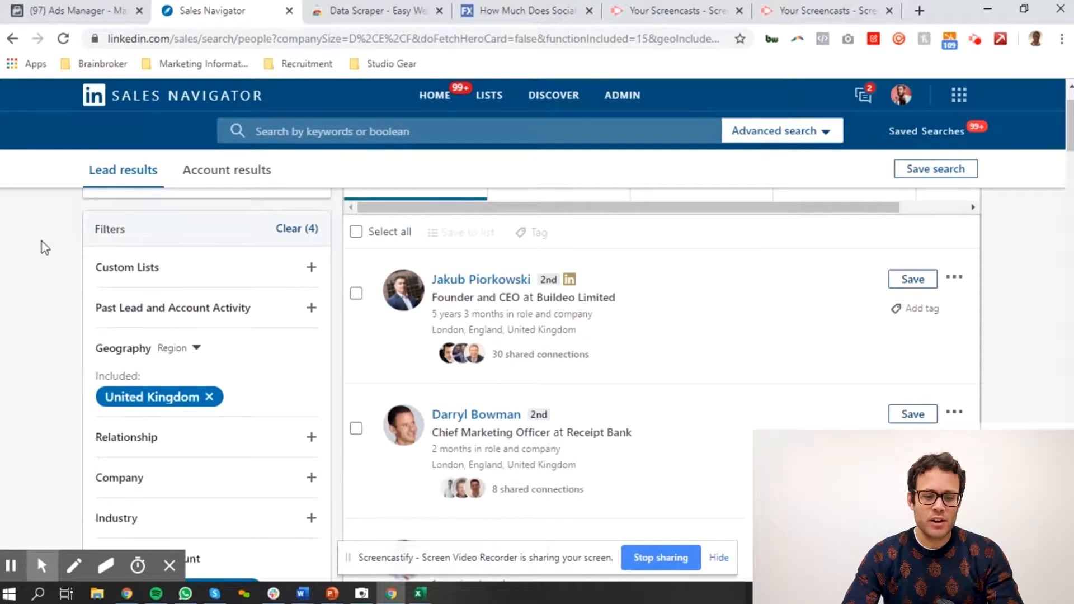
{"action": "scroll", "coordinate": [74, 384], "scroll_direction": "down", "scroll_amount": 3}
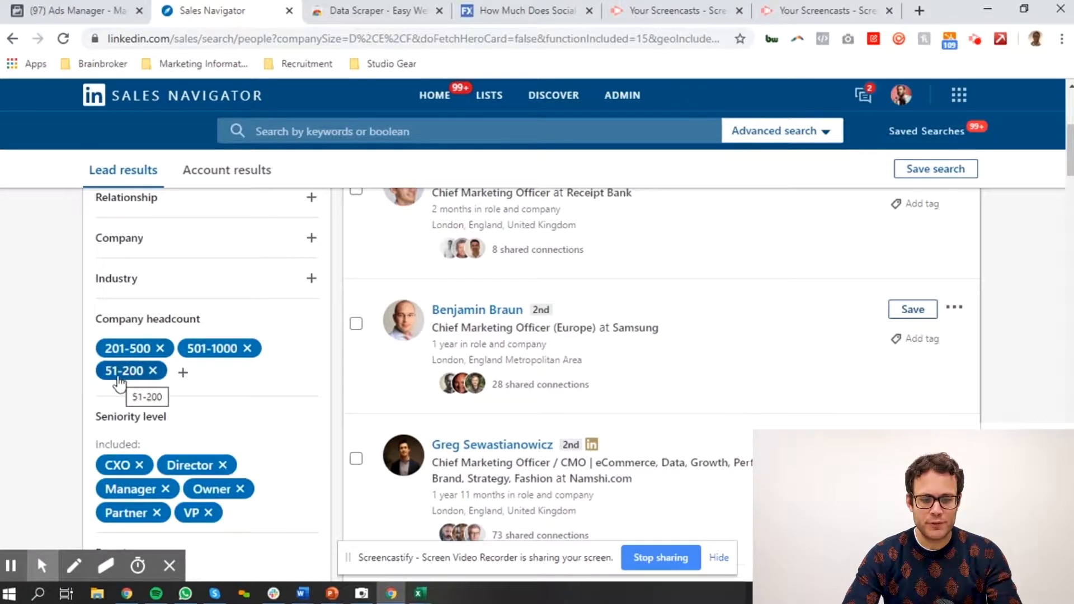
{"action": "left_click", "coordinate": [718, 558]}
{"action": "scroll", "coordinate": [240, 448], "scroll_direction": "down", "scroll_amount": 3}
{"action": "mouse_move", "coordinate": [185, 282]}
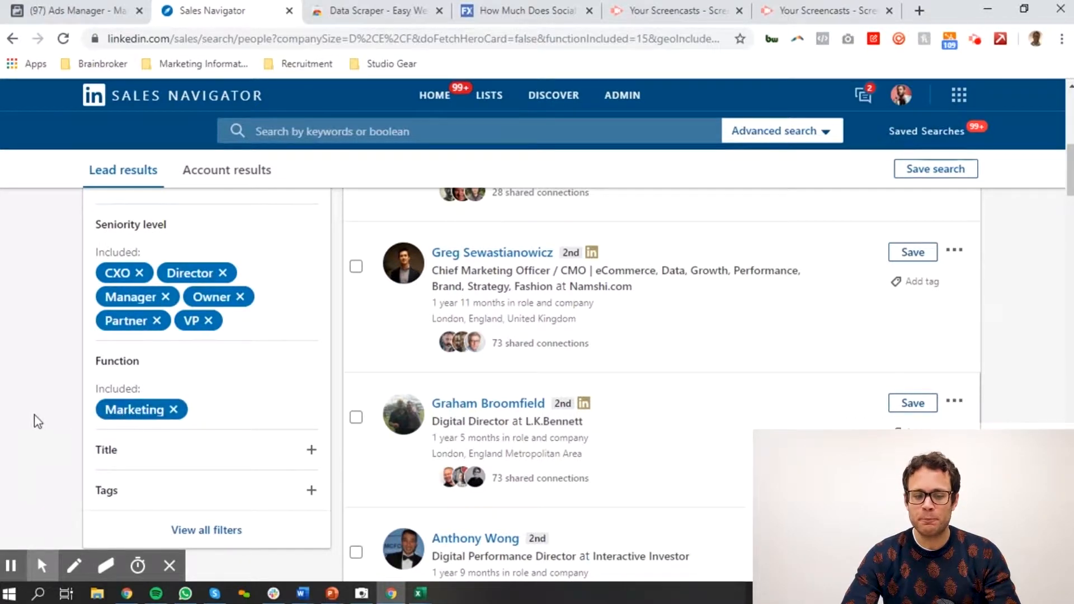
{"action": "scroll", "coordinate": [35, 414], "scroll_direction": "up", "scroll_amount": 2}
{"action": "scroll", "coordinate": [35, 414], "scroll_direction": "up", "scroll_amount": 4}
{"action": "scroll", "coordinate": [35, 414], "scroll_direction": "down", "scroll_amount": 5}
{"action": "scroll", "coordinate": [35, 414], "scroll_direction": "up", "scroll_amount": 2}
{"action": "scroll", "coordinate": [34, 421], "scroll_direction": "up", "scroll_amount": 5}
{"action": "scroll", "coordinate": [35, 421], "scroll_direction": "down", "scroll_amount": 4}
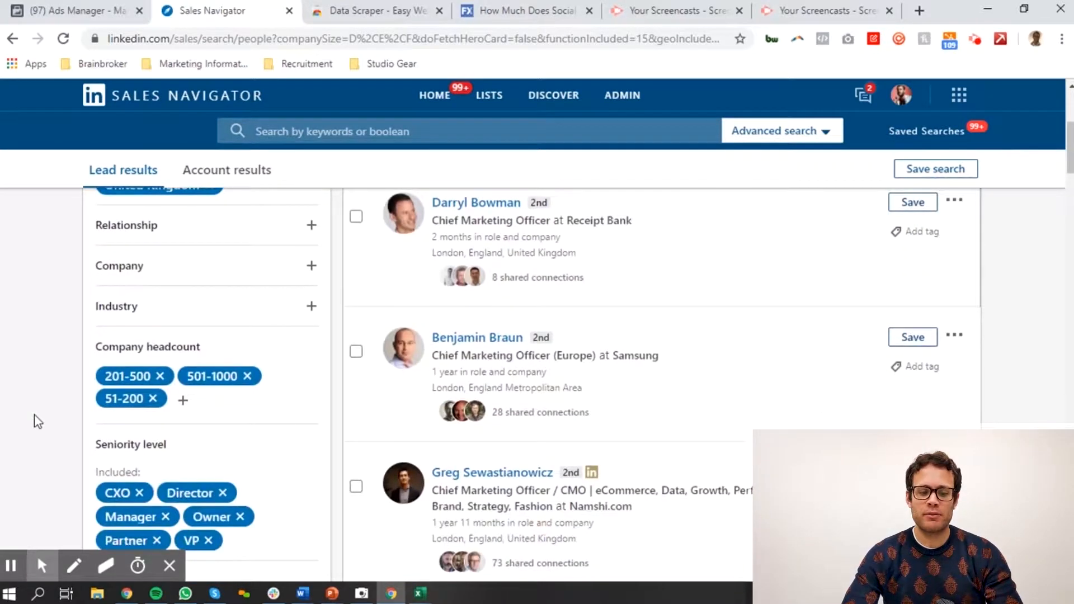
{"action": "scroll", "coordinate": [35, 421], "scroll_direction": "down", "scroll_amount": 4}
{"action": "scroll", "coordinate": [34, 421], "scroll_direction": "up", "scroll_amount": 8}
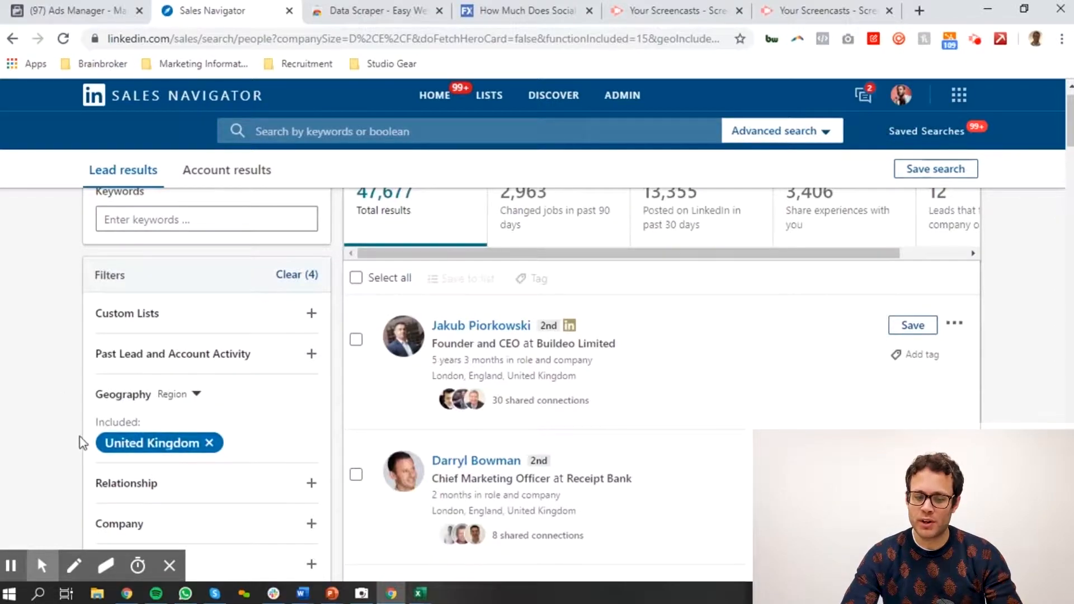
{"action": "scroll", "coordinate": [75, 405], "scroll_direction": "up", "scroll_amount": 1}
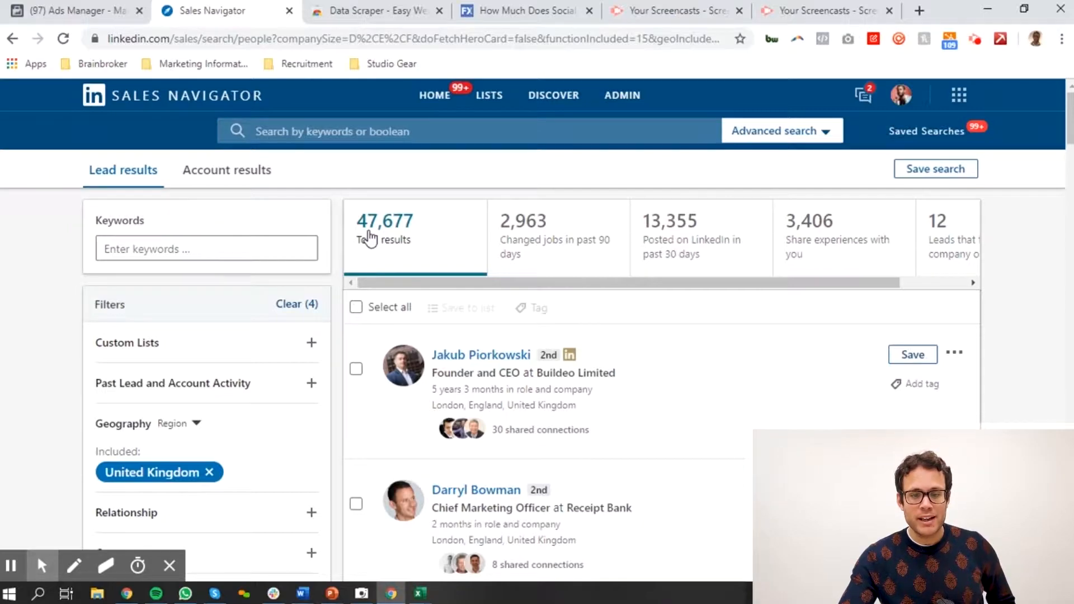
- Switch to the WebFX article and compare the average cost per click for Facebook and LinkedIn in its advertising costs table
{"action": "left_click", "coordinate": [503, 11]}
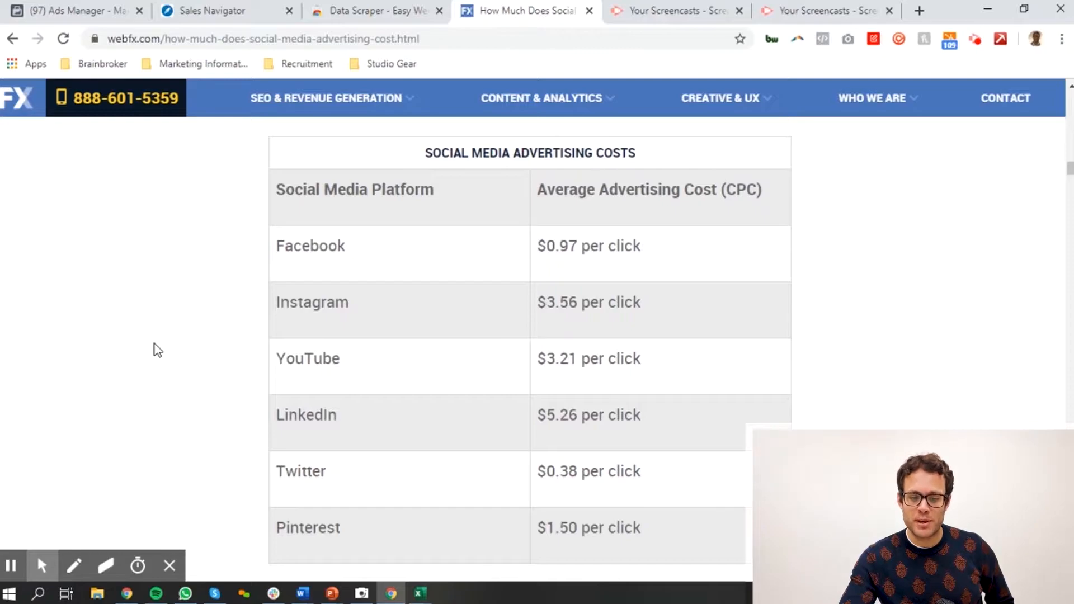
{"action": "triple_click", "coordinate": [565, 245]}
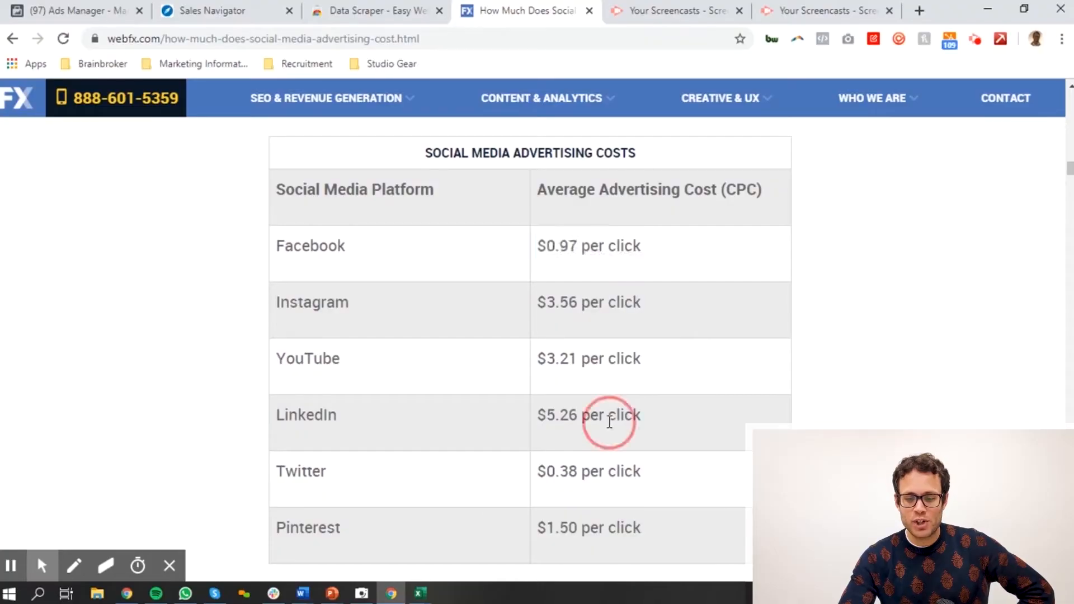
{"action": "triple_click", "coordinate": [608, 417]}
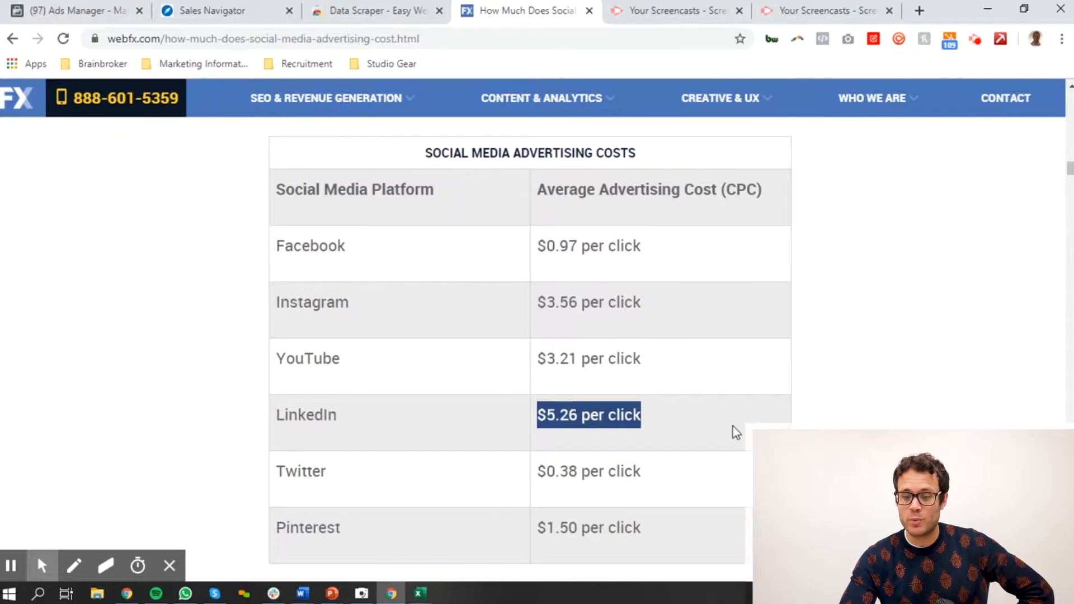
{"action": "left_click", "coordinate": [838, 415]}
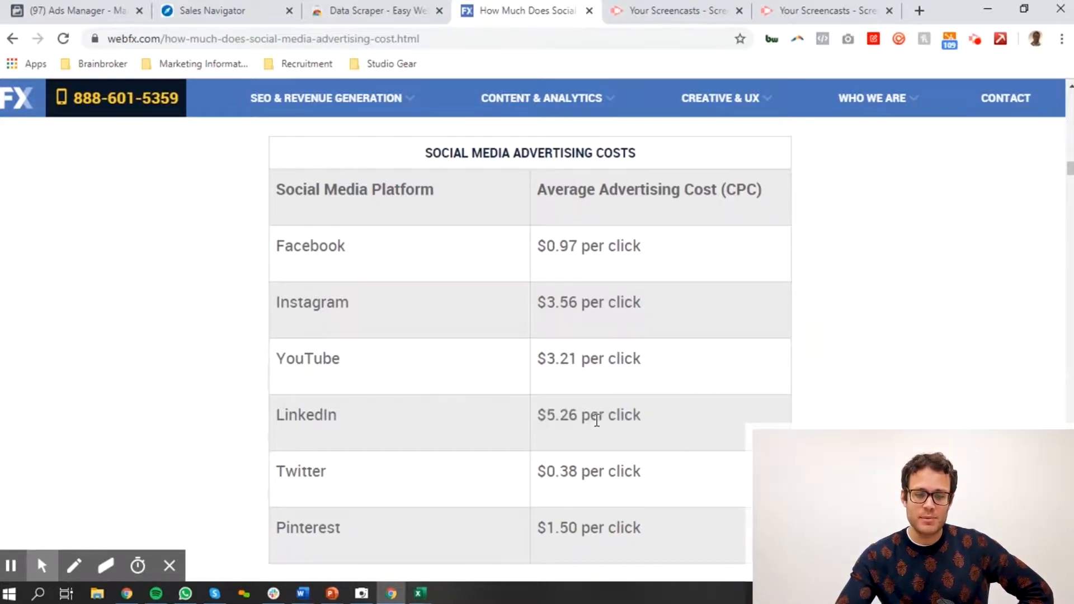
- Compare the total lead results in Sales Navigator with the advertising costs in the WebFX table
{"action": "left_click", "coordinate": [212, 10]}
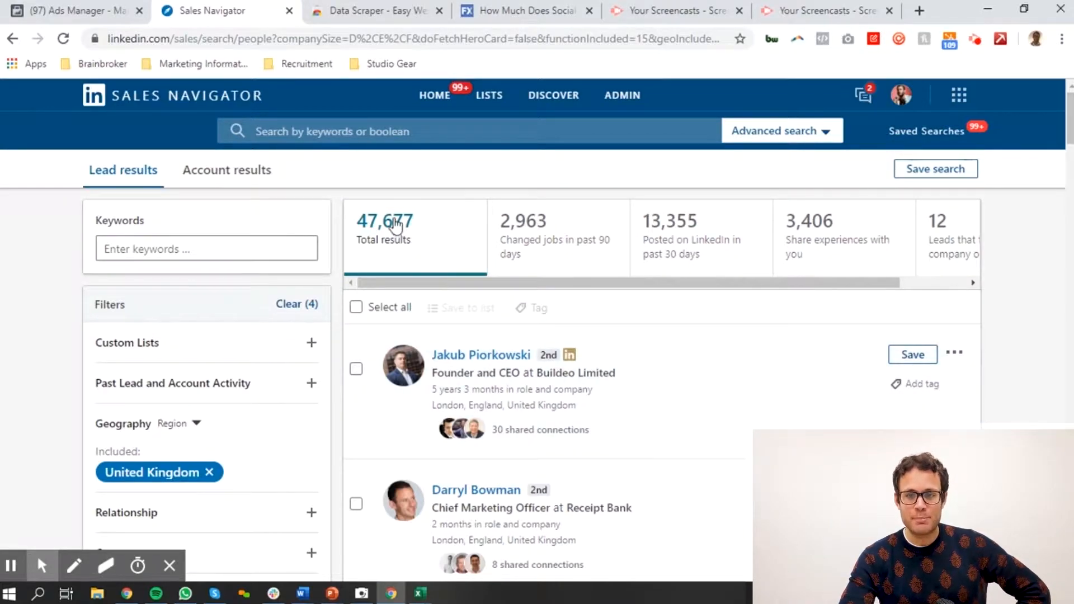
{"action": "left_click", "coordinate": [504, 10]}
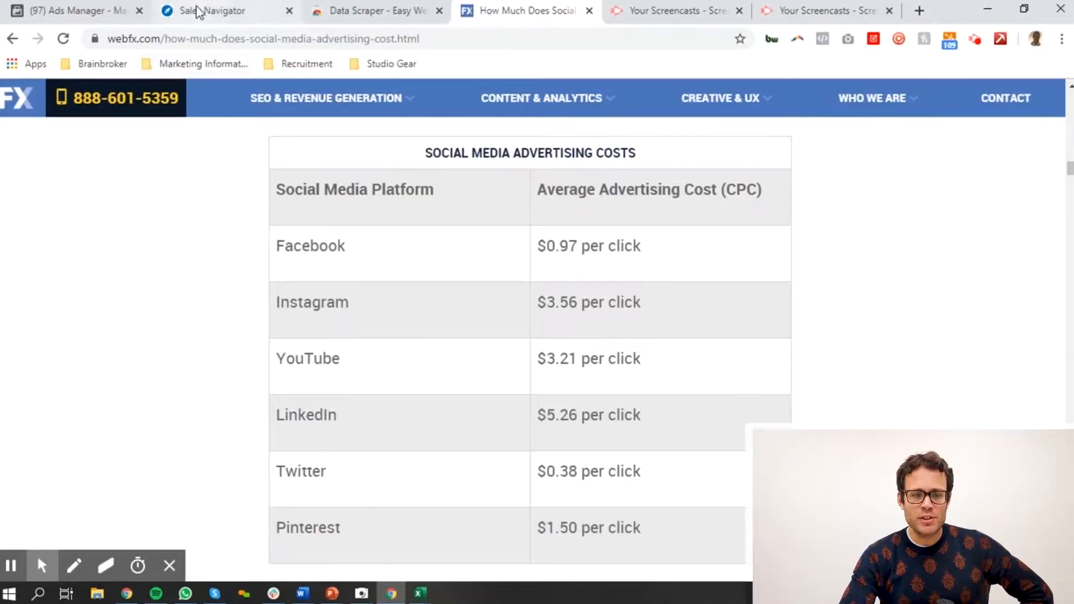
{"action": "left_click", "coordinate": [202, 11]}
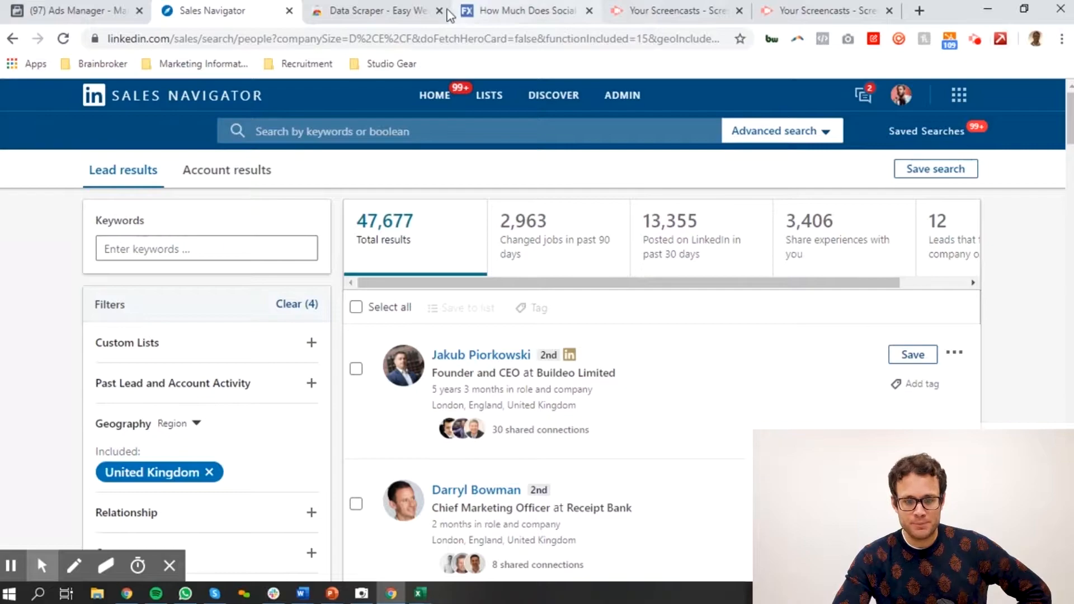
- View the Data Scraper extension's Chrome Web Store page and look through the lead results in Sales Navigator
{"action": "left_click", "coordinate": [373, 16]}
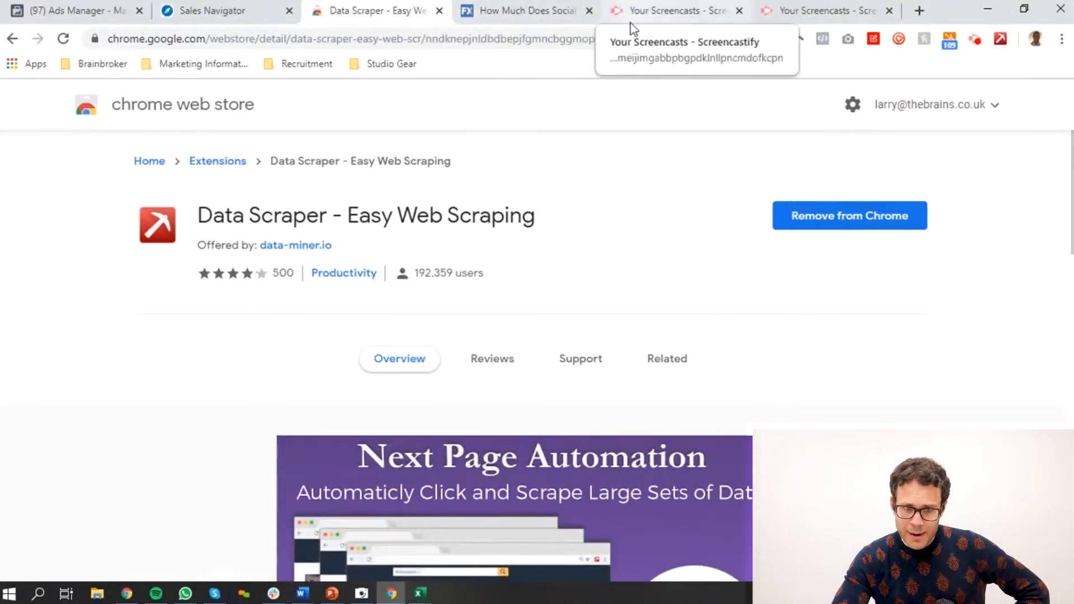
{"action": "left_click", "coordinate": [200, 11]}
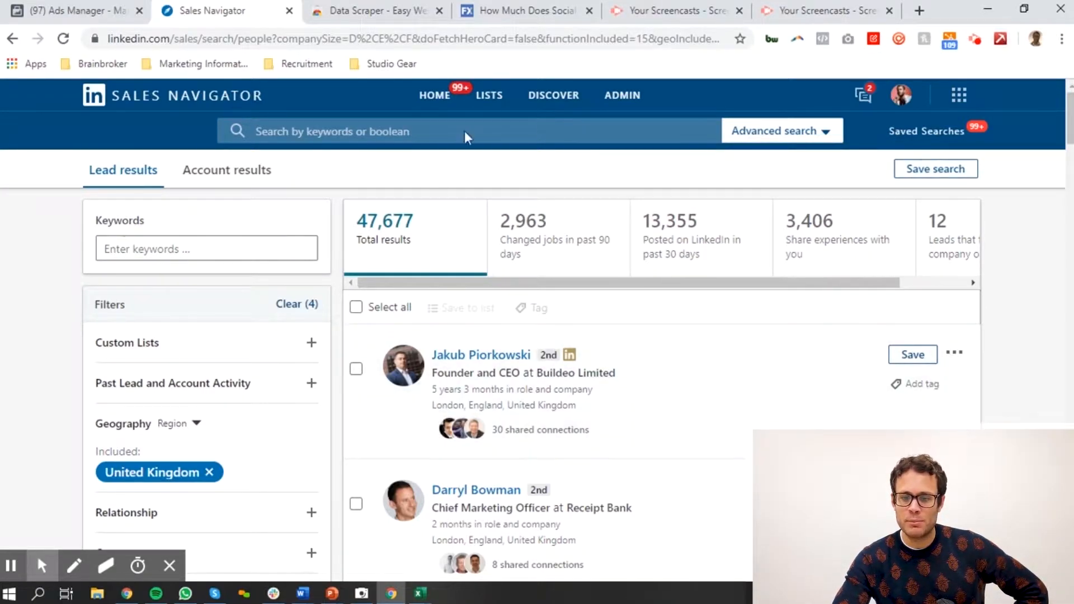
{"action": "scroll", "coordinate": [665, 394], "scroll_direction": "down", "scroll_amount": 10}
{"action": "scroll", "coordinate": [665, 394], "scroll_direction": "down", "scroll_amount": 3}
{"action": "scroll", "coordinate": [710, 296], "scroll_direction": "up", "scroll_amount": 15}
{"action": "scroll", "coordinate": [713, 300], "scroll_direction": "up", "scroll_amount": 2}
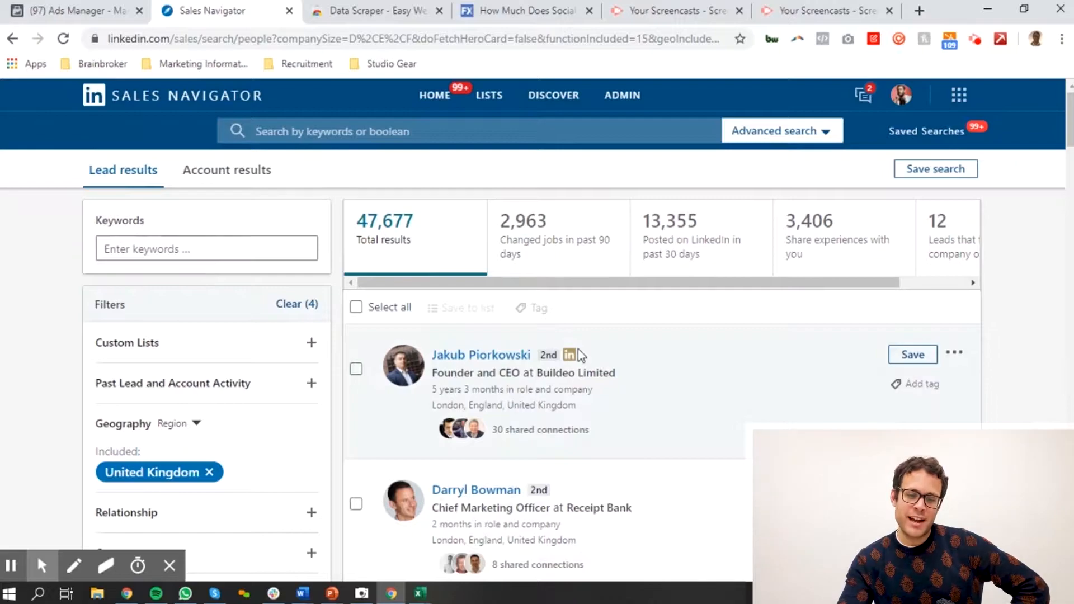
- Switch to the Excel workbook CMOs & Marketing Directors_50-500_2019_UK and examine its country, name and email columns through the list
{"action": "left_click", "coordinate": [420, 595]}
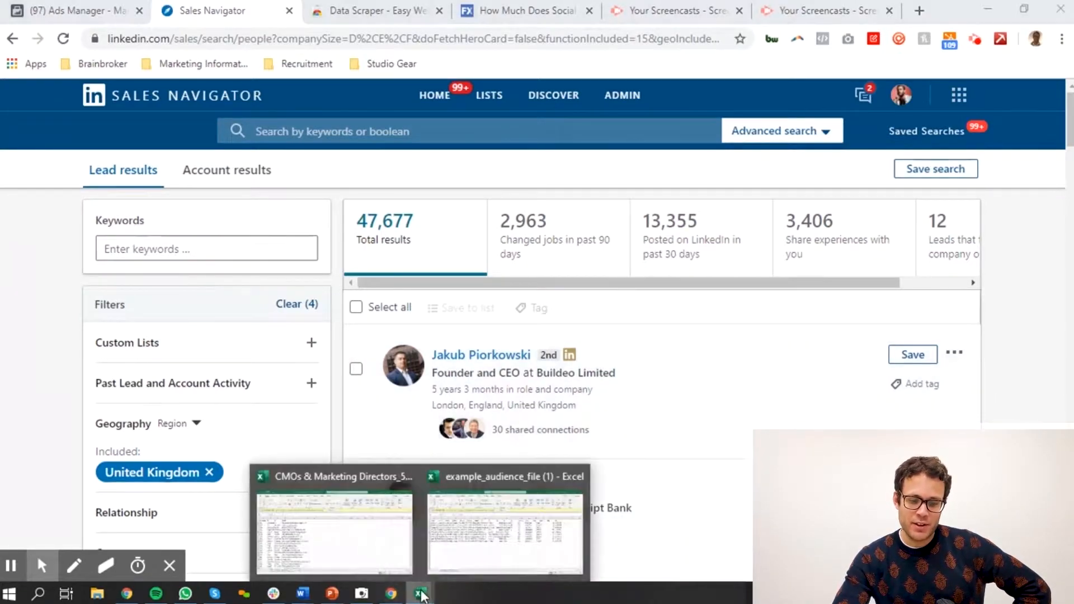
{"action": "left_click", "coordinate": [334, 528]}
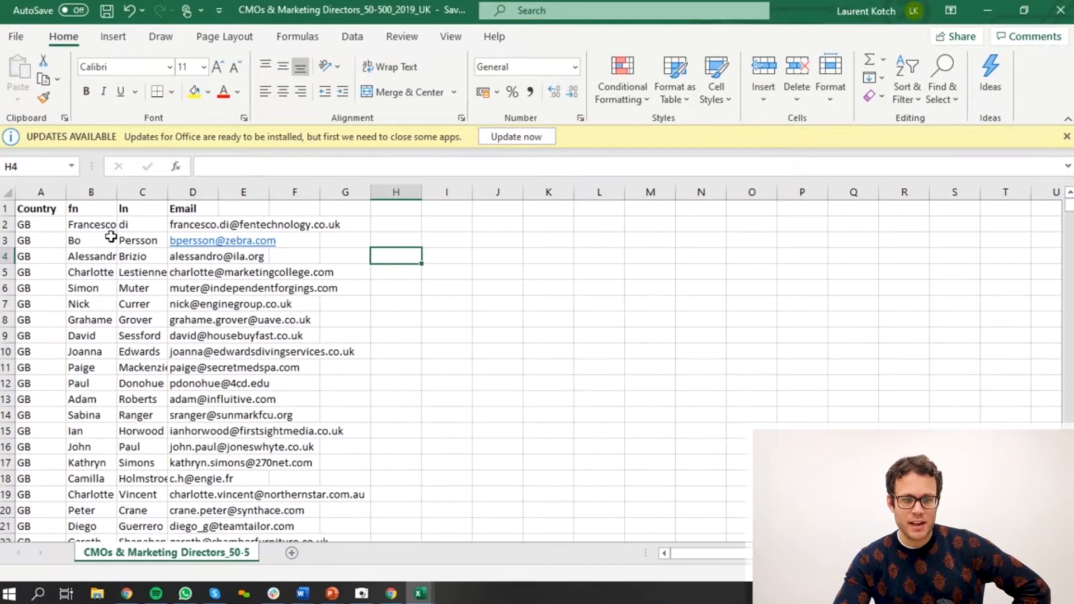
{"action": "left_click", "coordinate": [993, 3]}
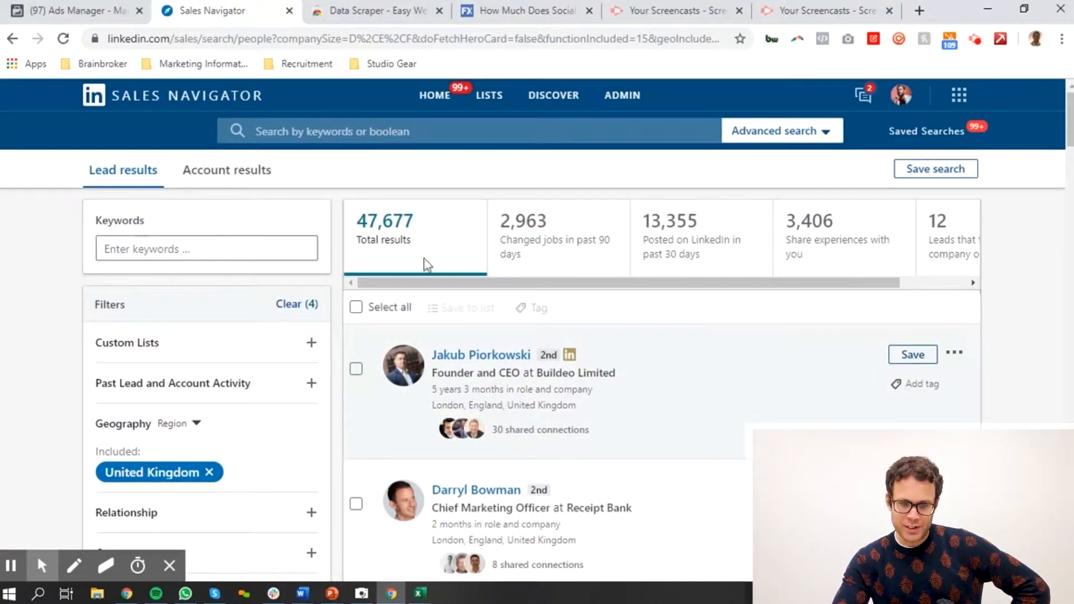
{"action": "mouse_move", "coordinate": [421, 594]}
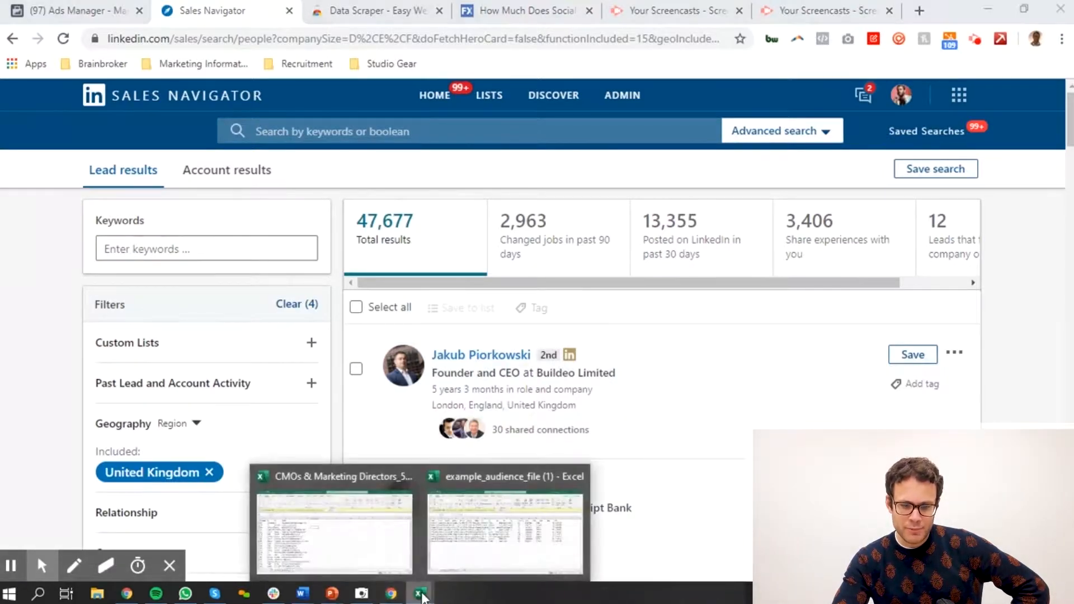
{"action": "left_click", "coordinate": [366, 546]}
{"action": "scroll", "coordinate": [196, 338], "scroll_direction": "down", "scroll_amount": 20}
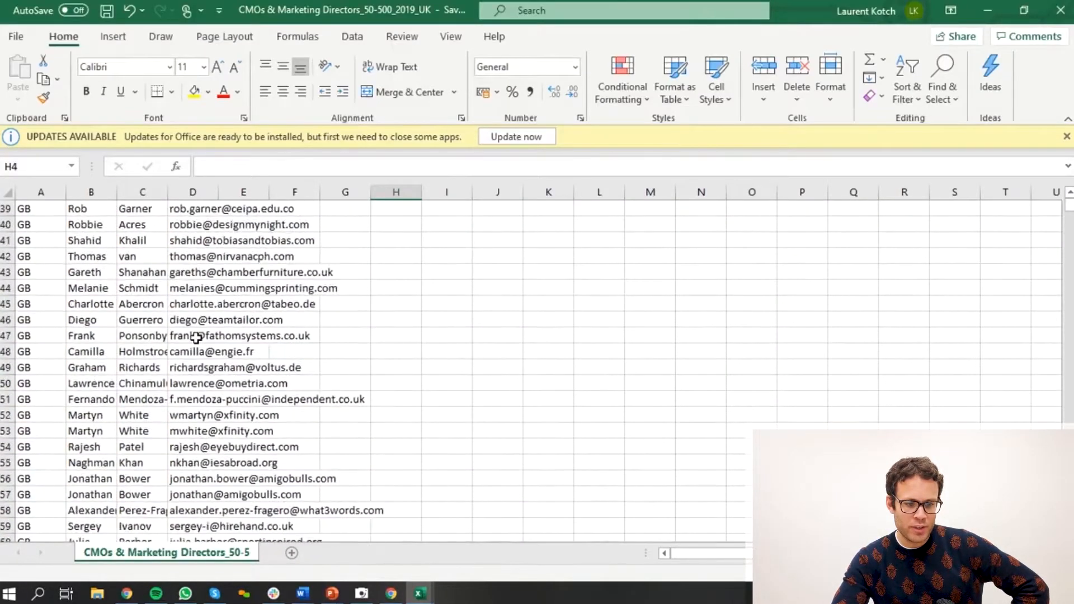
{"action": "left_click_drag", "start_coordinate": [1065, 212], "coordinate": [1067, 262]}
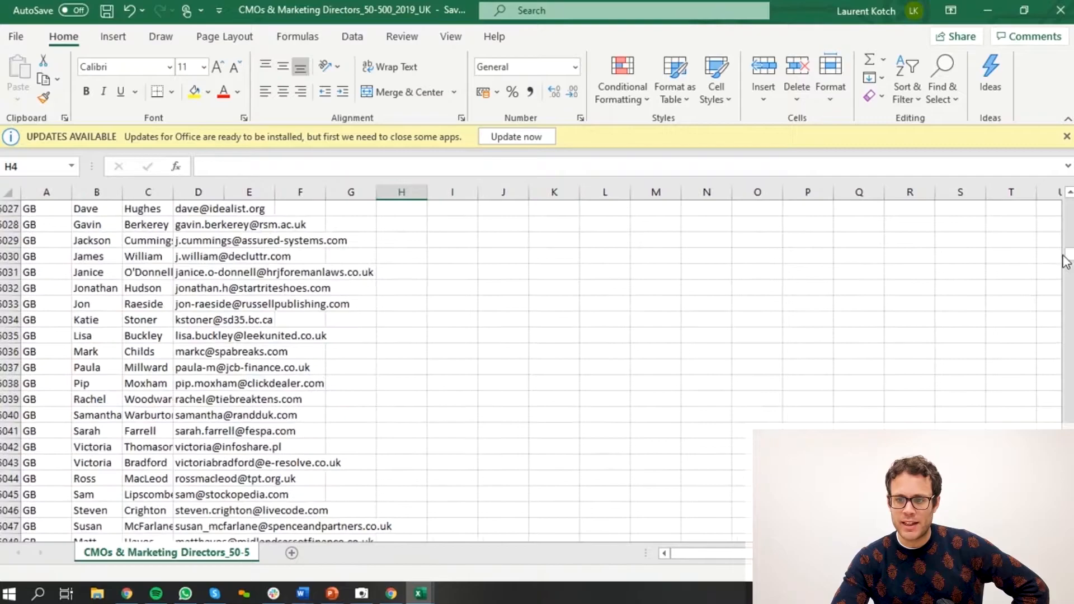
{"action": "left_click", "coordinate": [994, 8]}
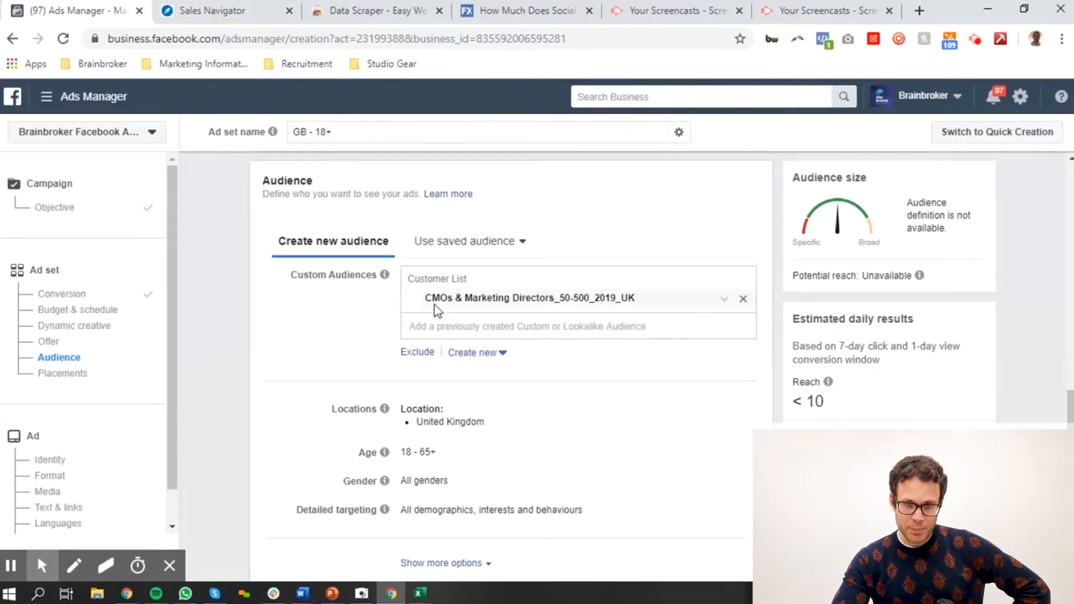
- Remove the CMOs & Marketing Directors_50-500_2019_UK customer list from the ad set's custom audiences and review the remaining audience settings
{"action": "left_click", "coordinate": [744, 301]}
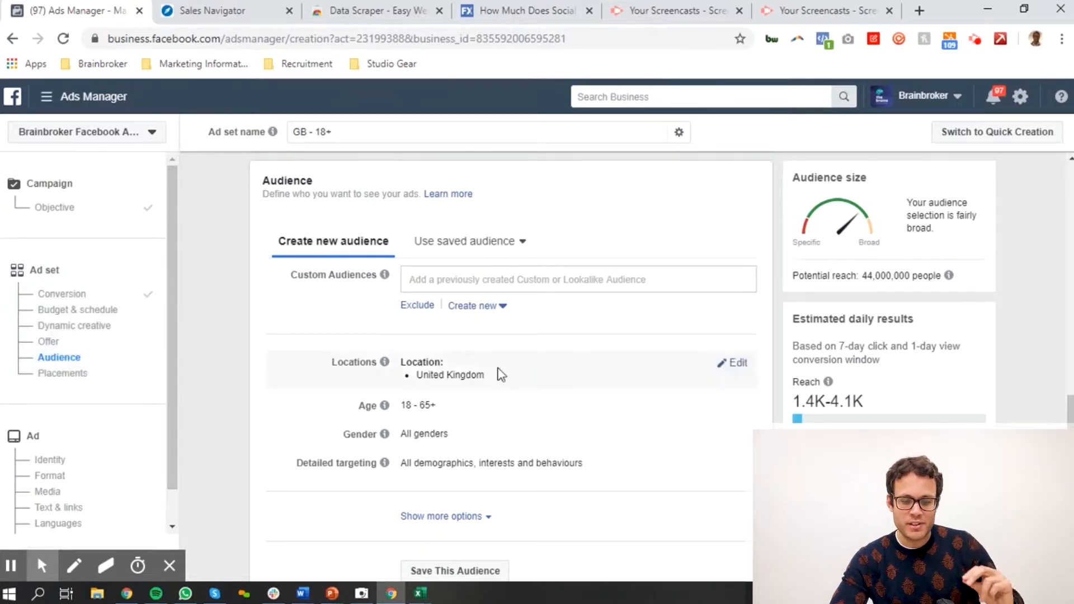
{"action": "scroll", "coordinate": [500, 374], "scroll_direction": "down", "scroll_amount": 2}
{"action": "scroll", "coordinate": [500, 373], "scroll_direction": "down", "scroll_amount": 2}
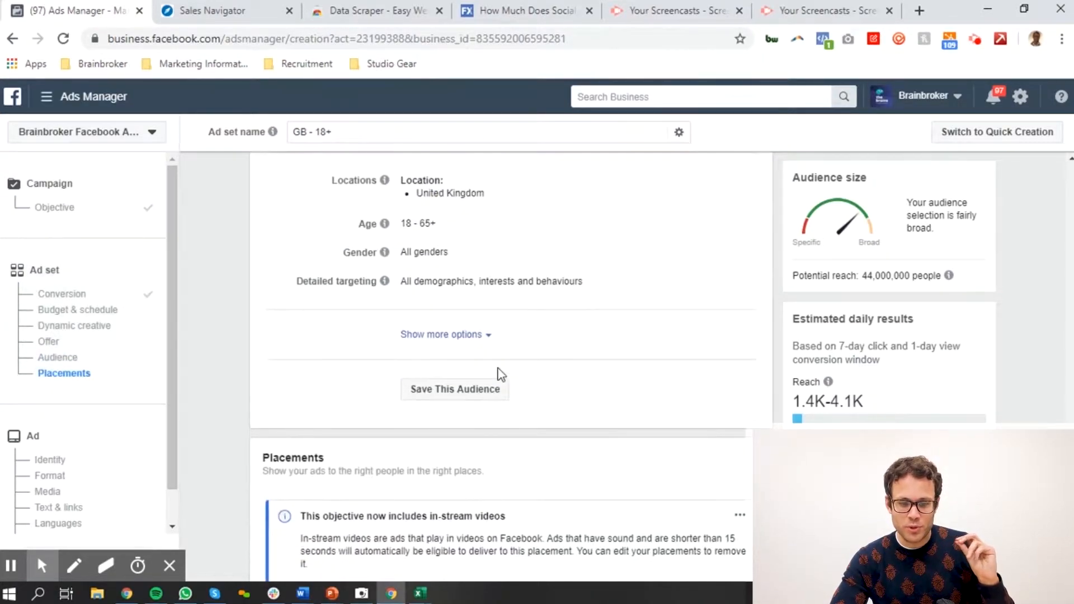
{"action": "scroll", "coordinate": [498, 371], "scroll_direction": "up", "scroll_amount": 2}
{"action": "mouse_move", "coordinate": [384, 268]}
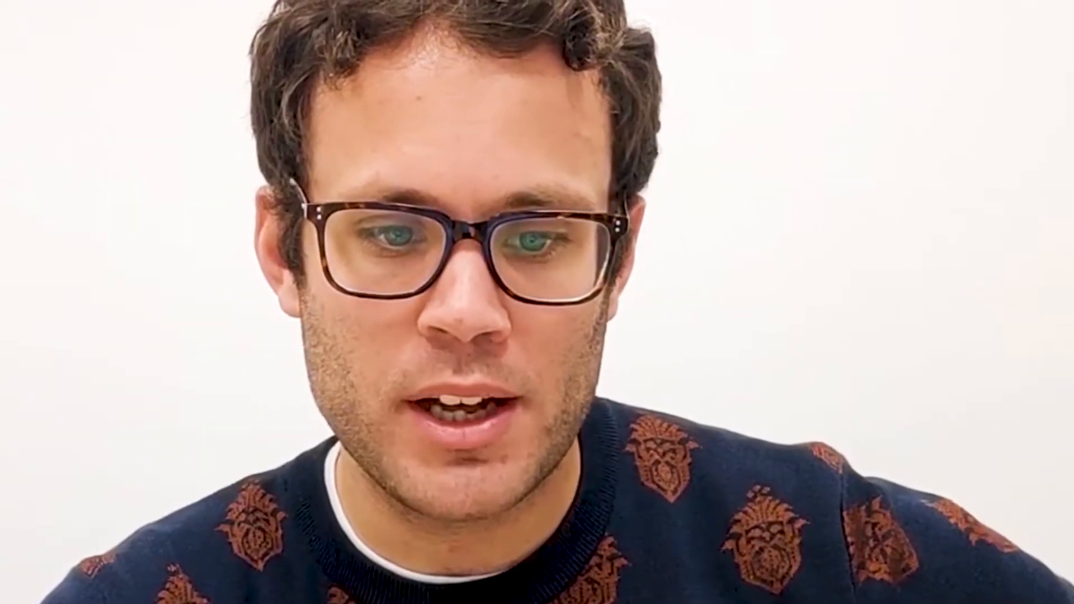
{"action": "scroll", "coordinate": [555, 321], "scroll_direction": "up", "scroll_amount": 5}
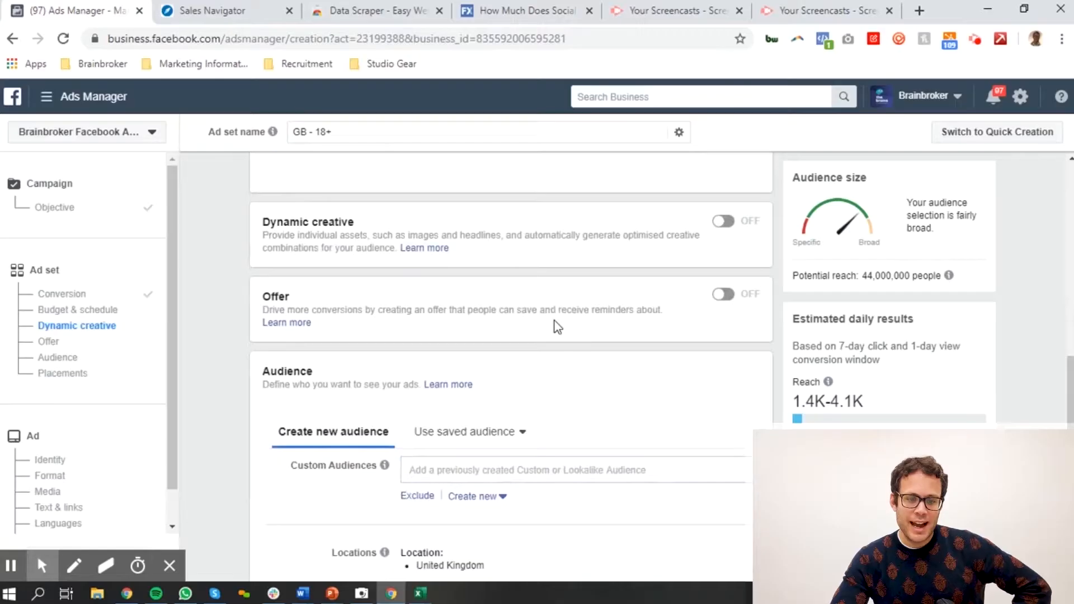
{"action": "scroll", "coordinate": [555, 321], "scroll_direction": "down", "scroll_amount": 4}
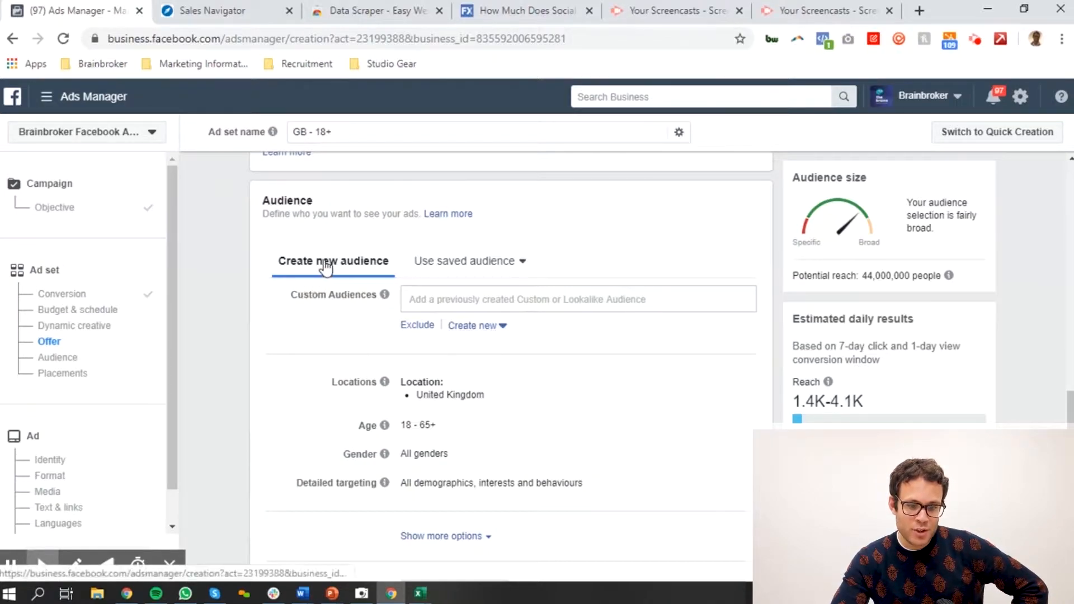
- Start a new Custom Audience from a customer list, using a file that doesn't include LTV
{"action": "triple_click", "coordinate": [329, 296]}
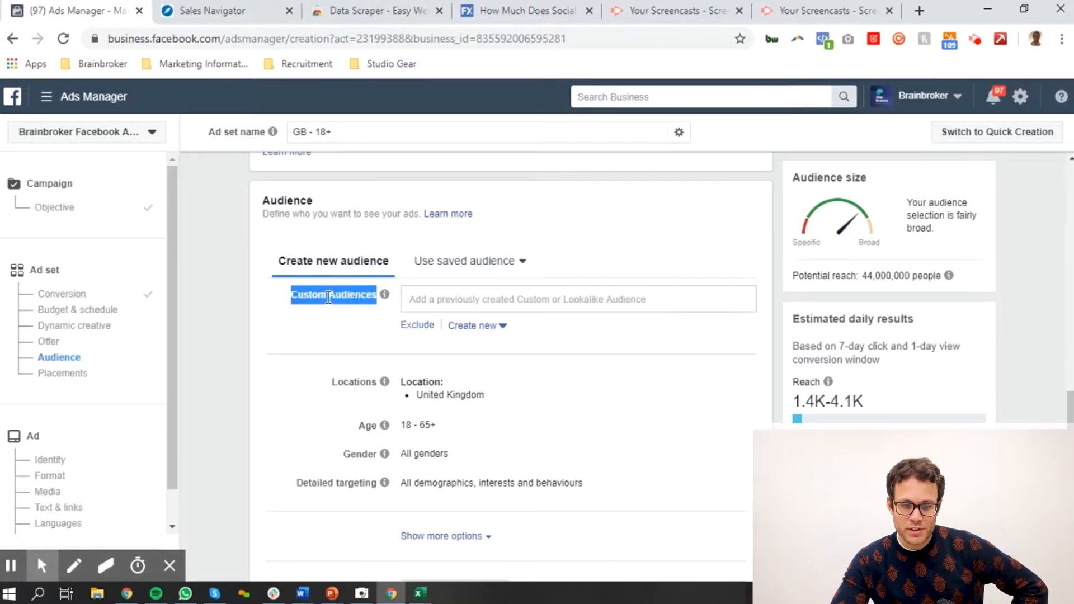
{"action": "left_click", "coordinate": [503, 326]}
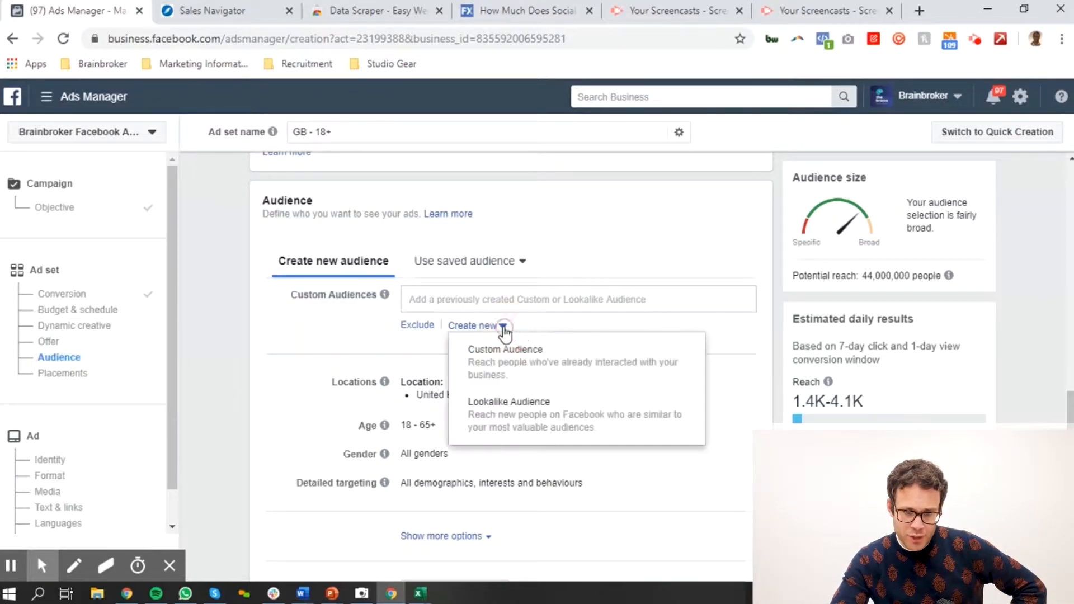
{"action": "left_click", "coordinate": [507, 364]}
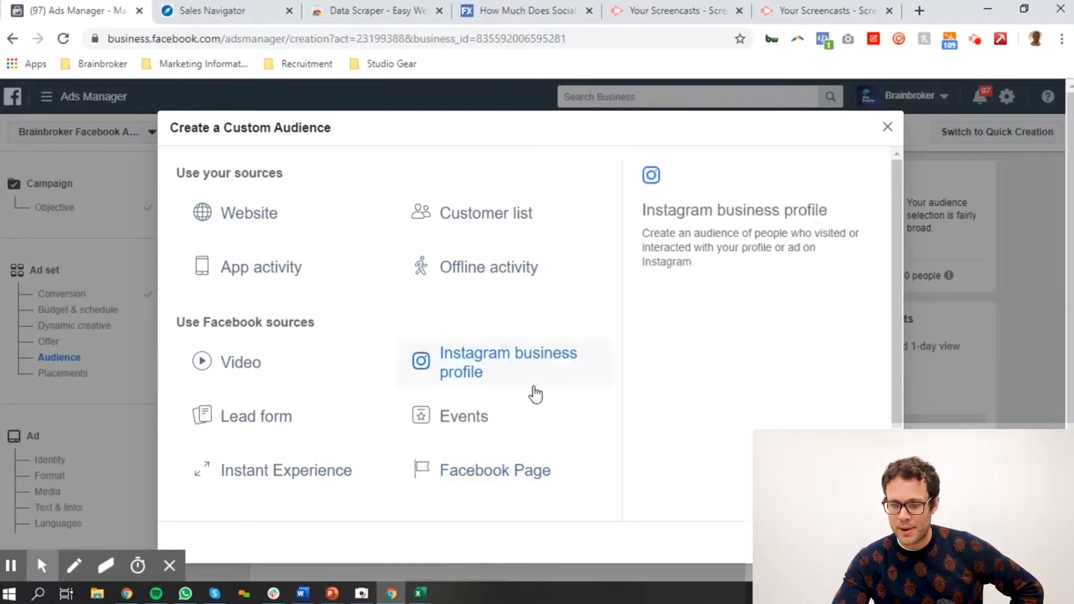
{"action": "left_click", "coordinate": [472, 226]}
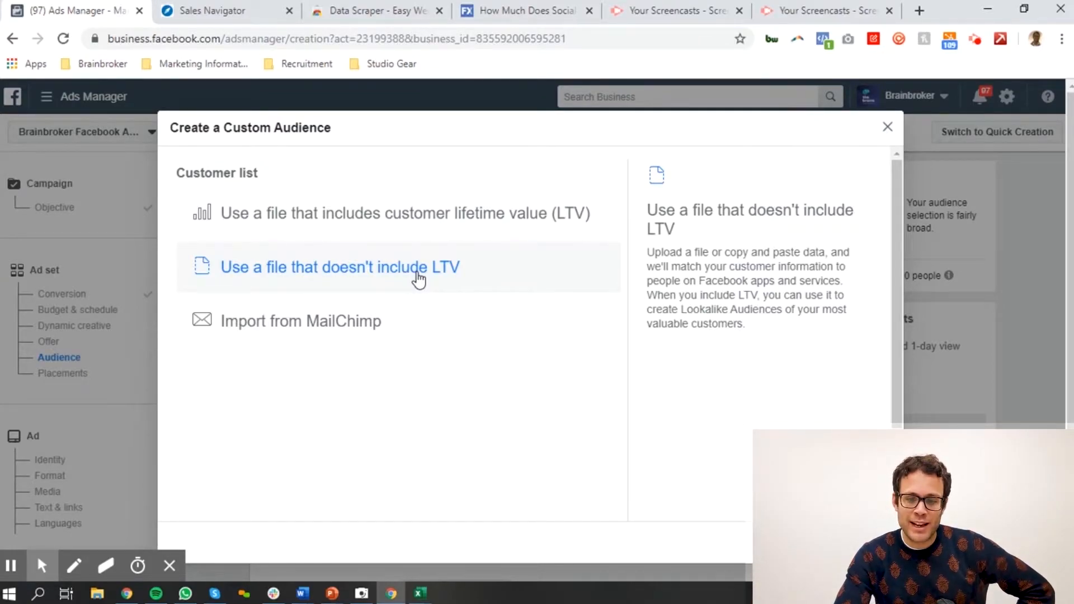
{"action": "left_click", "coordinate": [382, 279]}
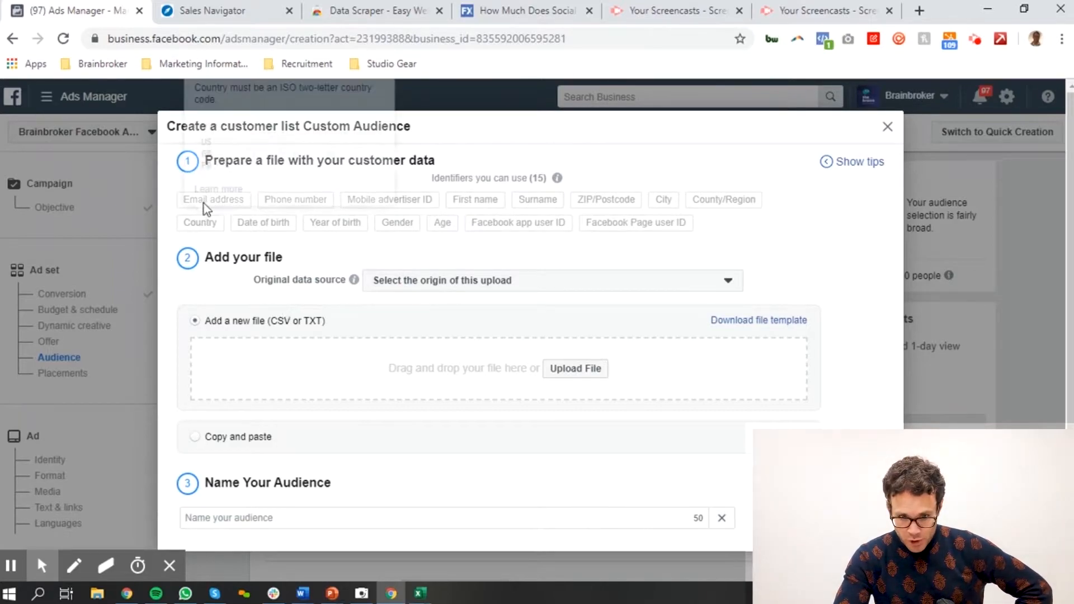
- Review the customer data identifiers and their example formats, including email address, phone number and Facebook Page user ID
{"action": "mouse_move", "coordinate": [242, 221]}
{"action": "mouse_move", "coordinate": [208, 199]}
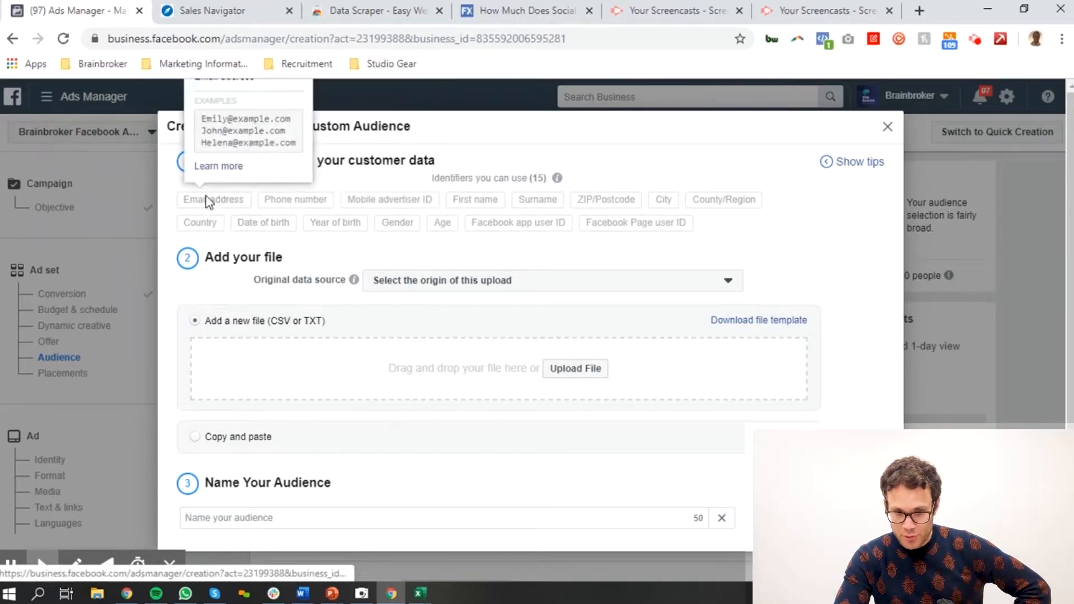
{"action": "mouse_move", "coordinate": [274, 203]}
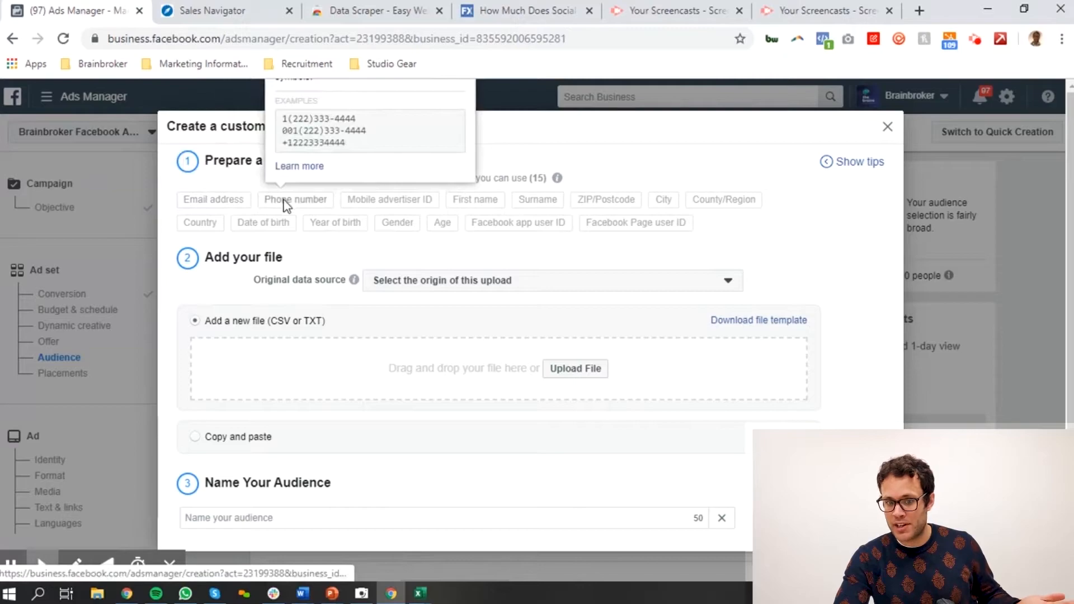
{"action": "mouse_move", "coordinate": [620, 212]}
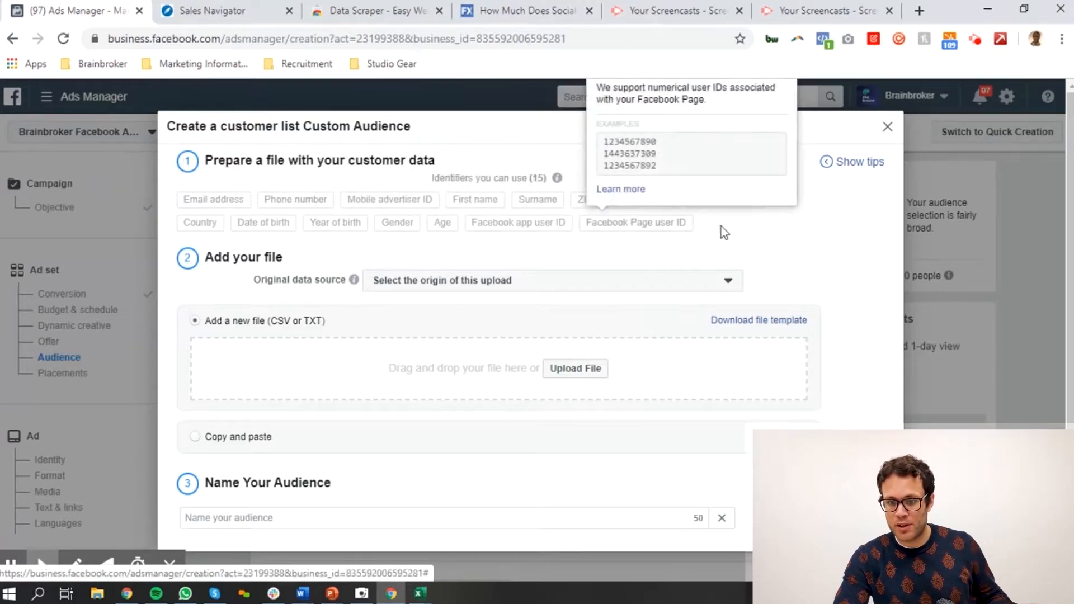
{"action": "mouse_move", "coordinate": [664, 202]}
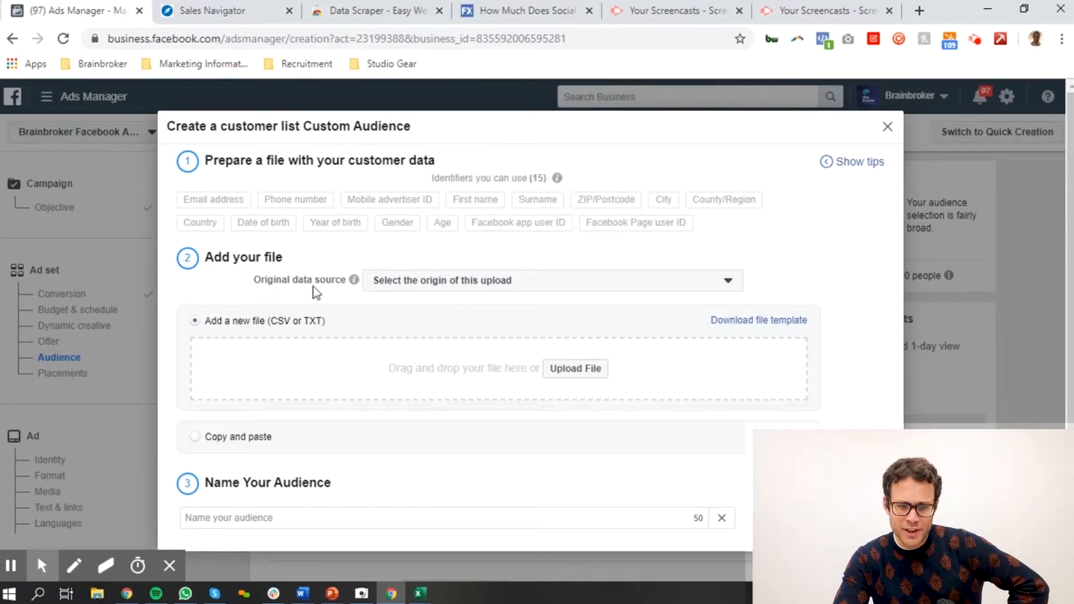
- Set the customer list's original data source to From customers and partners
{"action": "mouse_move", "coordinate": [353, 281]}
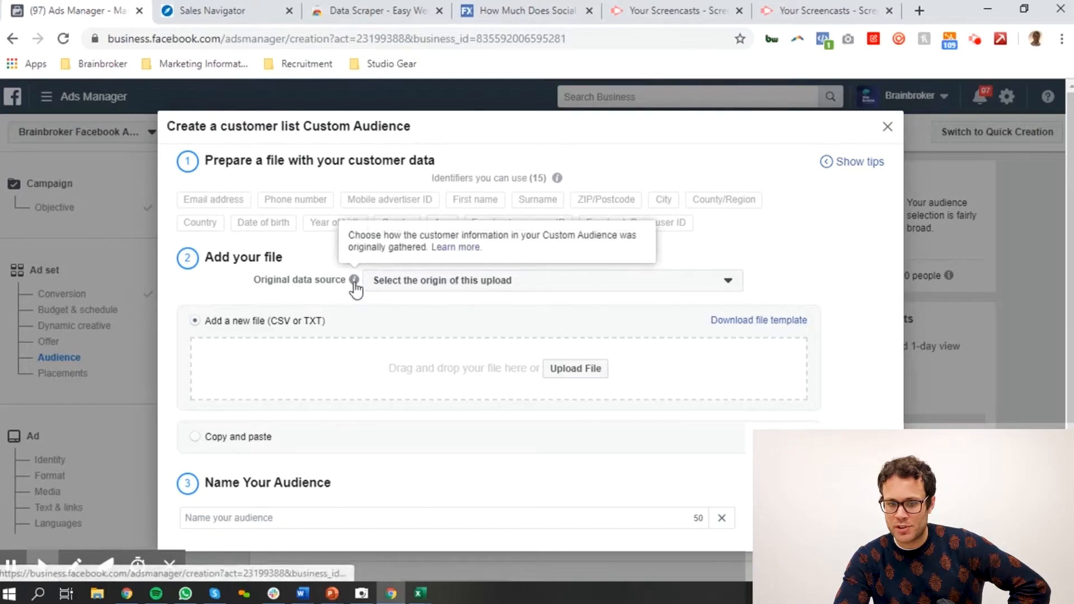
{"action": "left_click", "coordinate": [419, 281]}
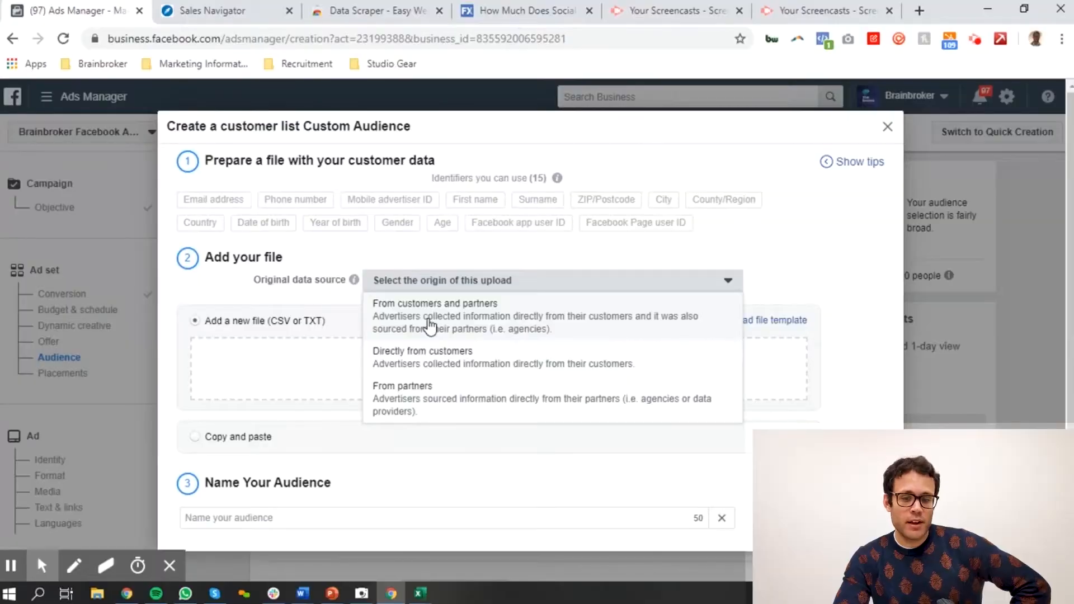
{"action": "left_click", "coordinate": [430, 324]}
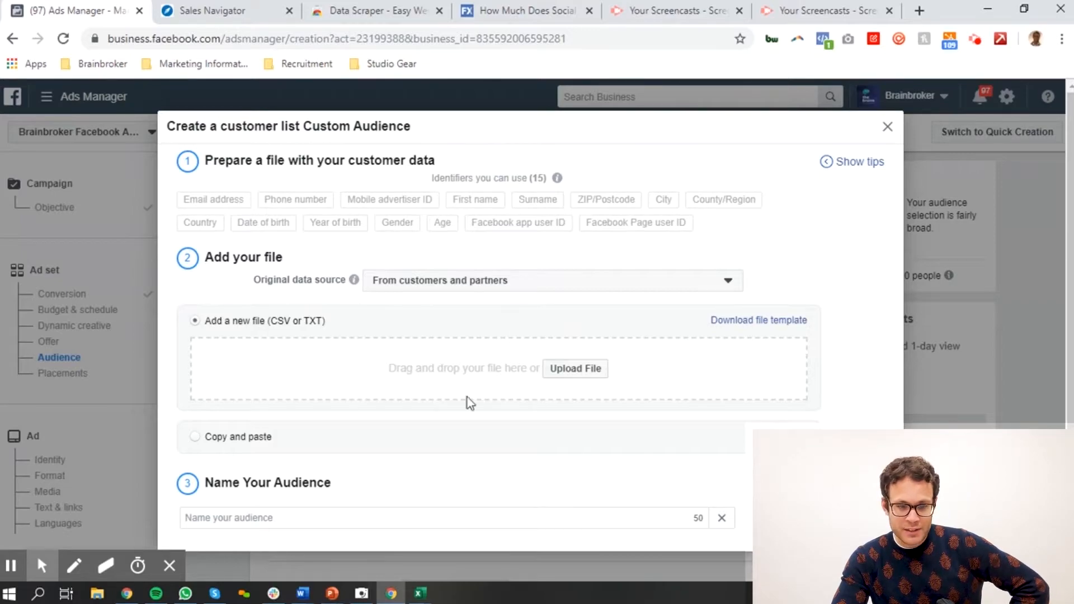
- Add the file CMOs & Marketing Directors_50-500_2019_UK from the Desktop as the customer list
{"action": "left_click", "coordinate": [577, 369]}
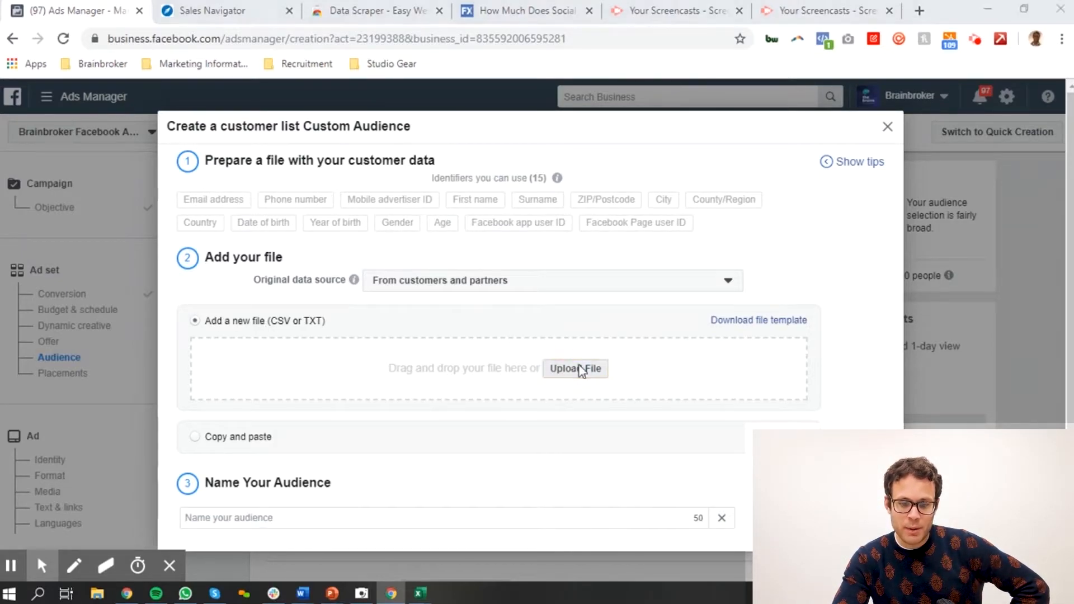
{"action": "left_click", "coordinate": [241, 118]}
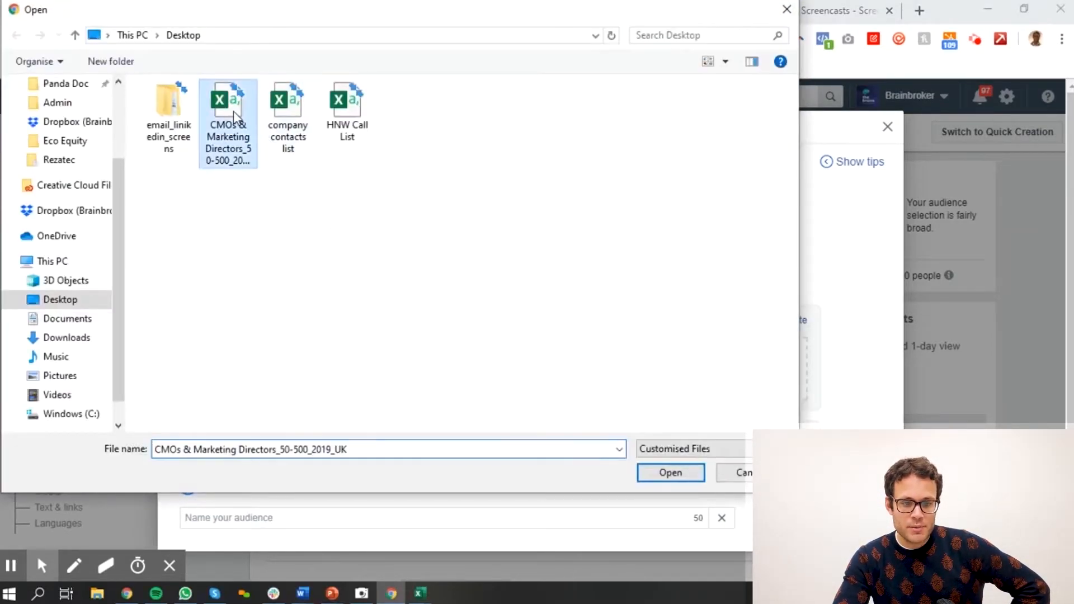
{"action": "left_click", "coordinate": [670, 474]}
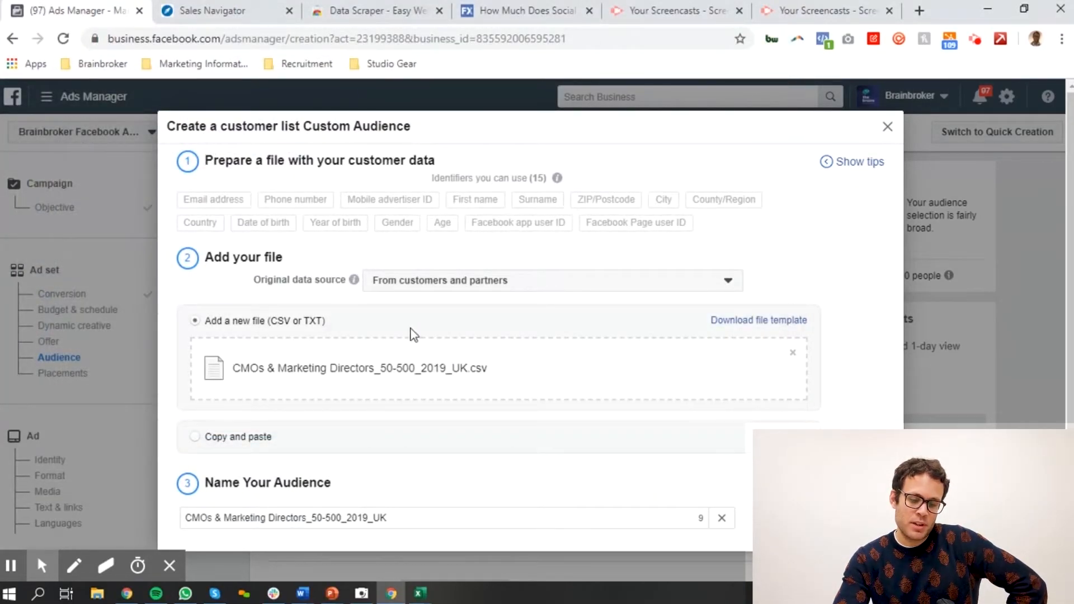
- Continue to the data preview and check the mapping of the country, first name, surname and email address columns
{"action": "scroll", "coordinate": [412, 334], "scroll_direction": "down", "scroll_amount": 1}
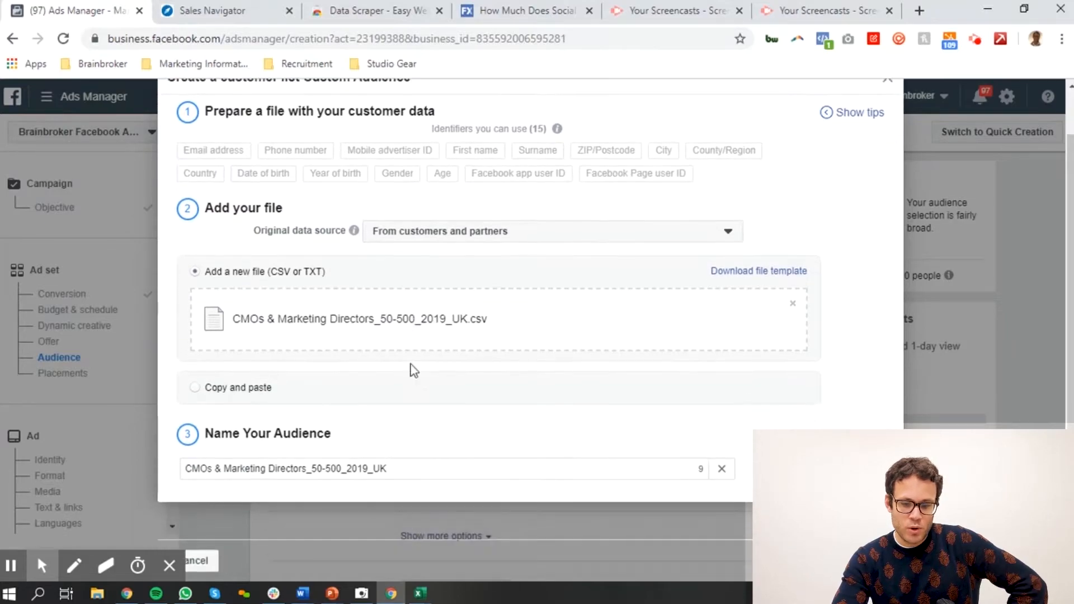
{"action": "left_click", "coordinate": [866, 561]}
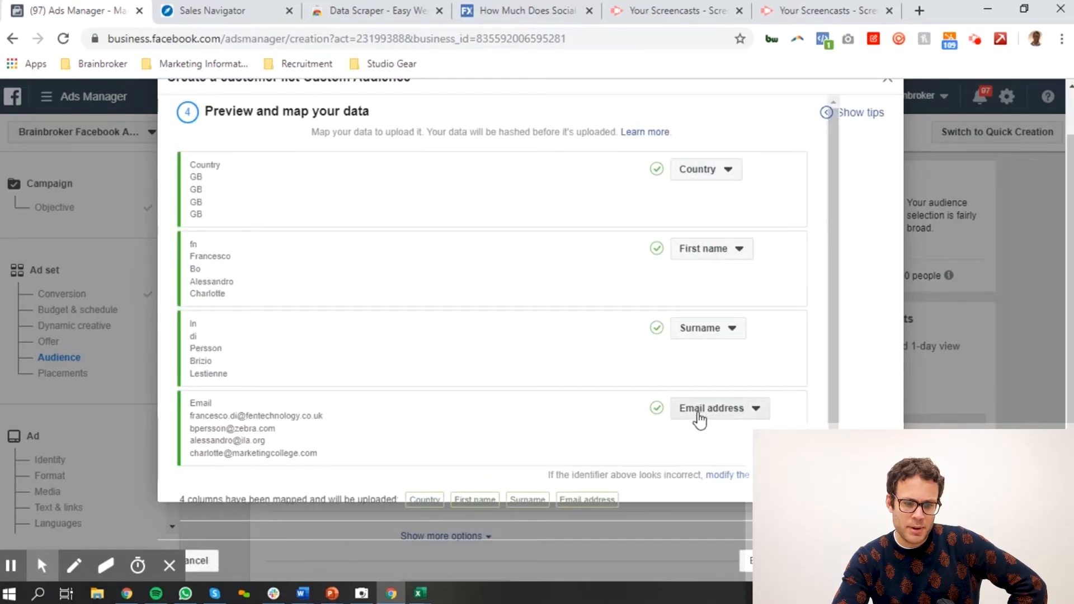
{"action": "scroll", "coordinate": [358, 307], "scroll_direction": "down", "scroll_amount": 1}
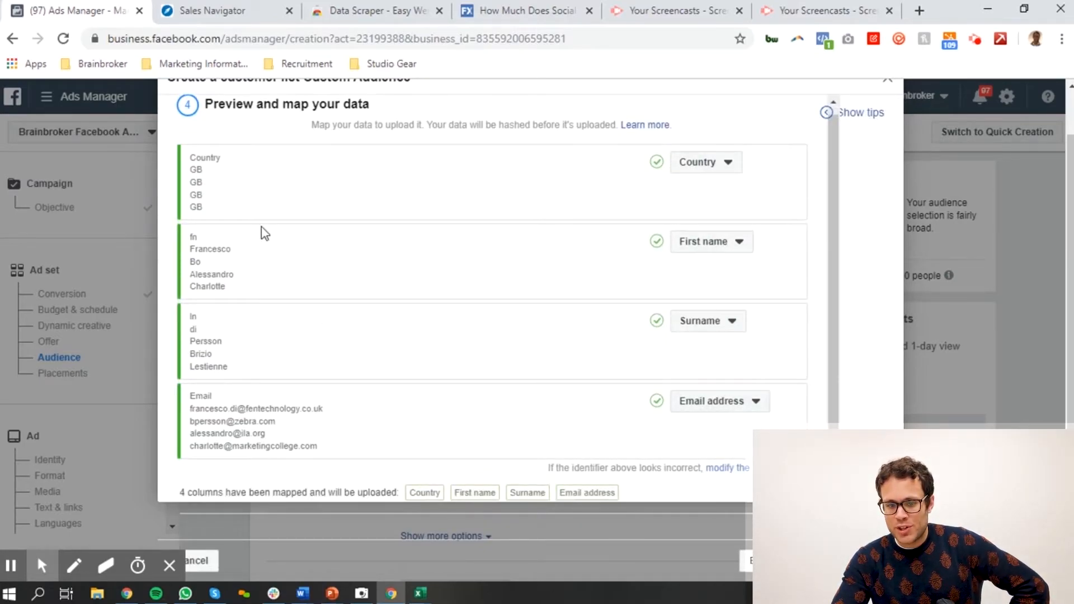
{"action": "scroll", "coordinate": [252, 218], "scroll_direction": "up", "scroll_amount": 1}
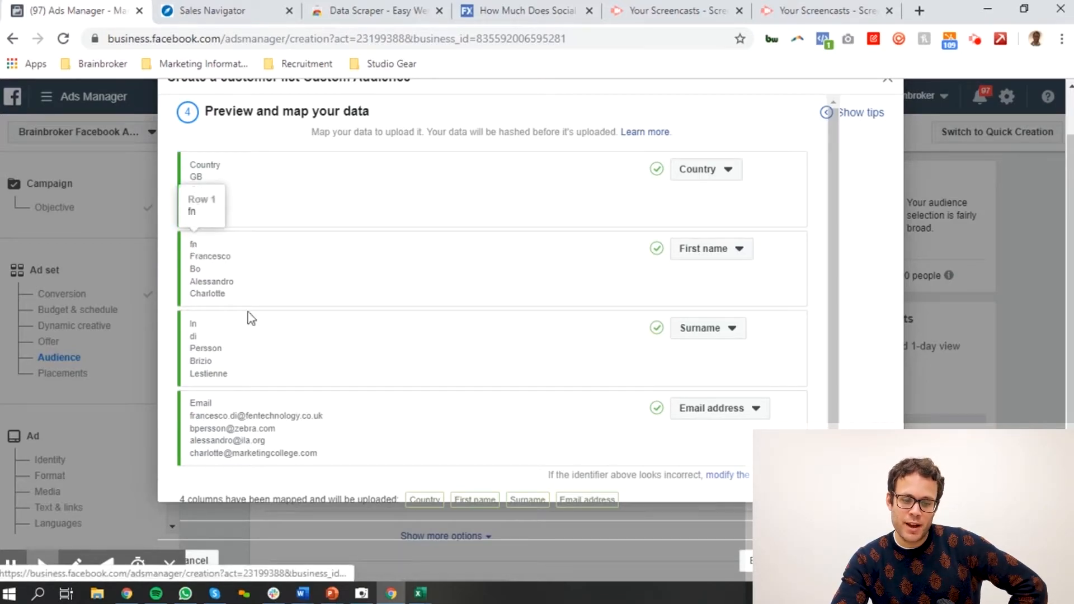
- Switch to the Excel workbook CMOs & Marketing Directors_50-500_2019_UK and examine the column headers in row 1
{"action": "left_click", "coordinate": [420, 593]}
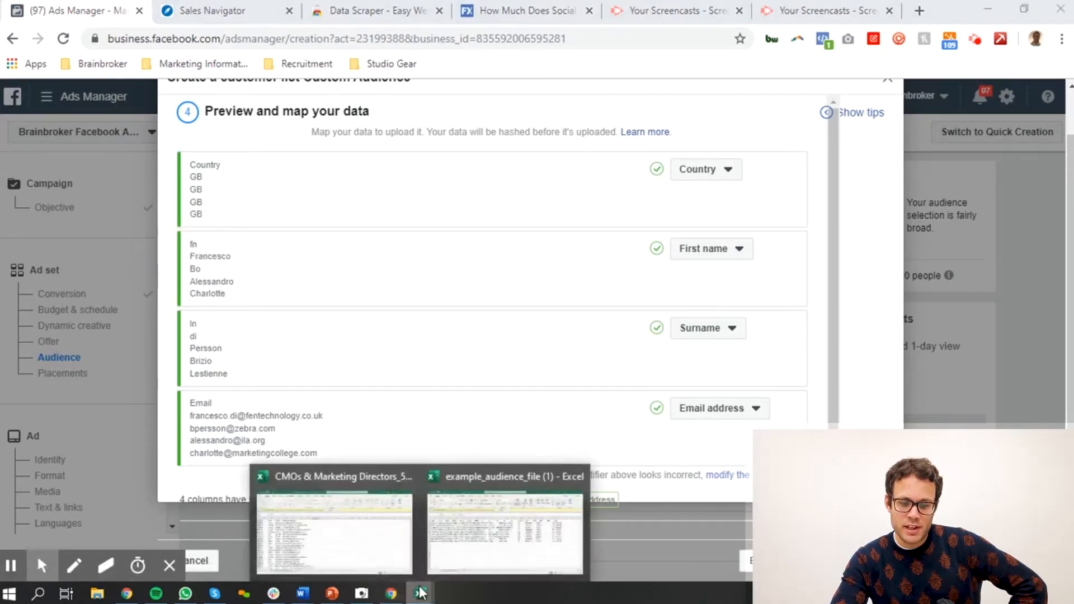
{"action": "left_click", "coordinate": [370, 530]}
{"action": "scroll", "coordinate": [168, 251], "scroll_direction": "up", "scroll_amount": 20}
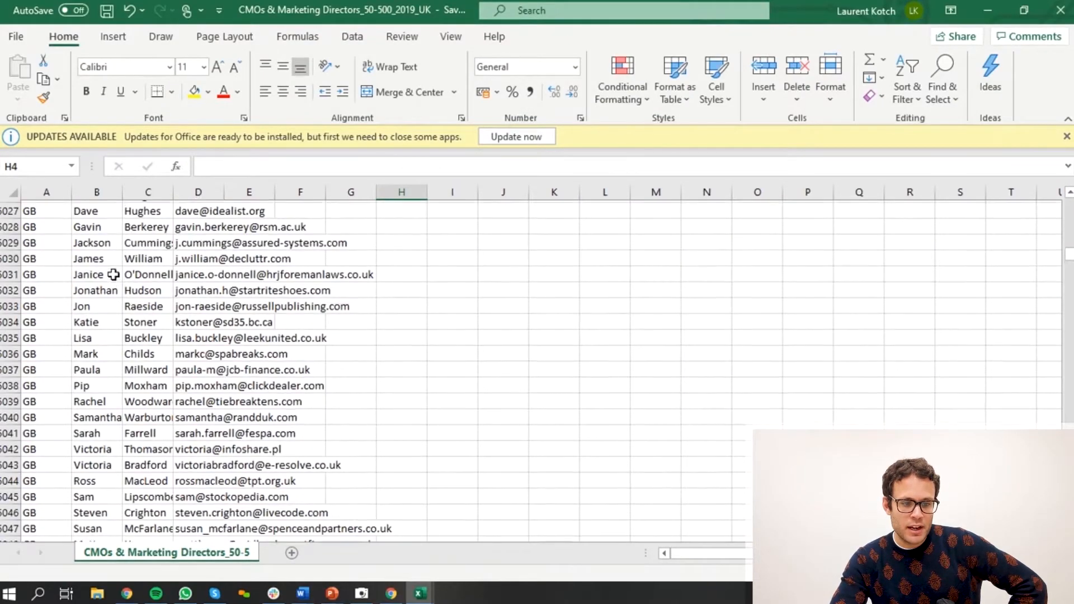
{"action": "left_click_drag", "start_coordinate": [1069, 249], "coordinate": [1070, 207]}
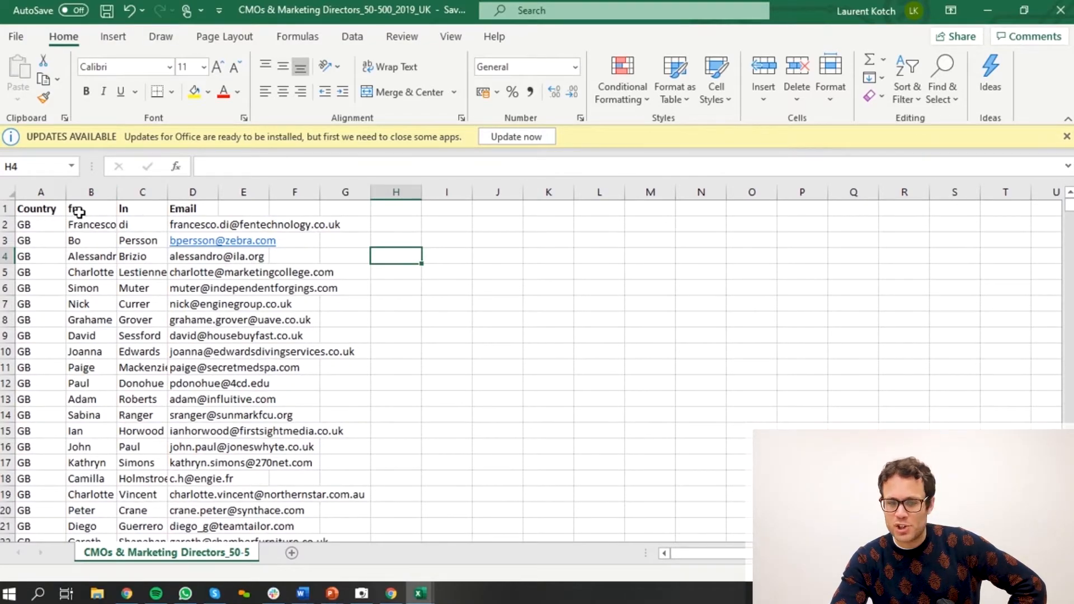
- Switch back to Ads Manager and upload the mapped customer list to create the Custom Audience
{"action": "left_click", "coordinate": [391, 593]}
{"action": "scroll", "coordinate": [518, 427], "scroll_direction": "down", "scroll_amount": 1}
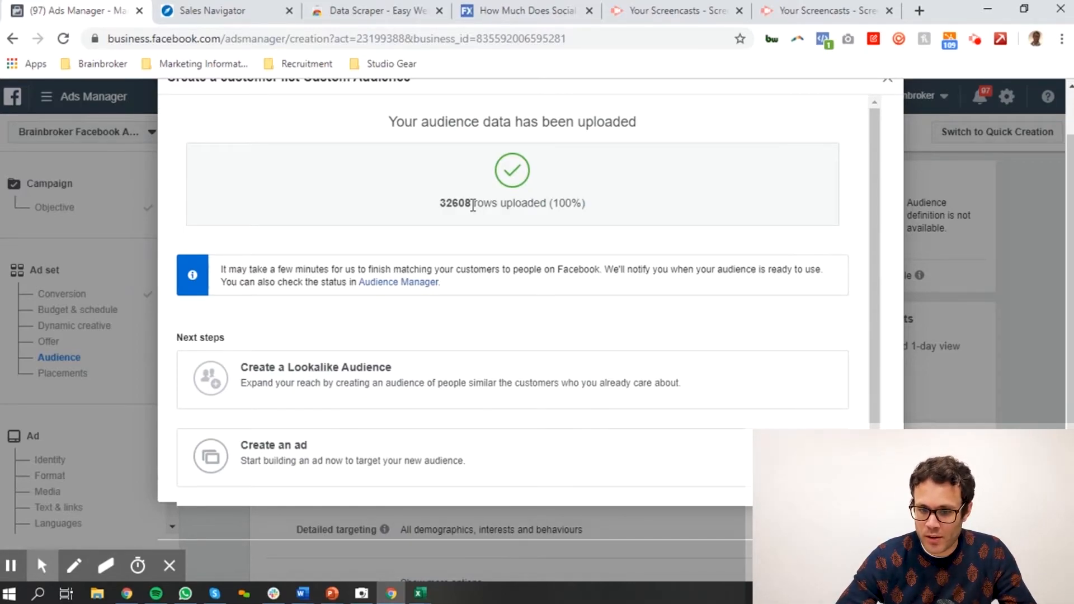
- Compare the number of uploaded rows with the total lead results in Sales Navigator, returning to Ads Manager
{"action": "scroll", "coordinate": [472, 206], "scroll_direction": "down", "scroll_amount": 1}
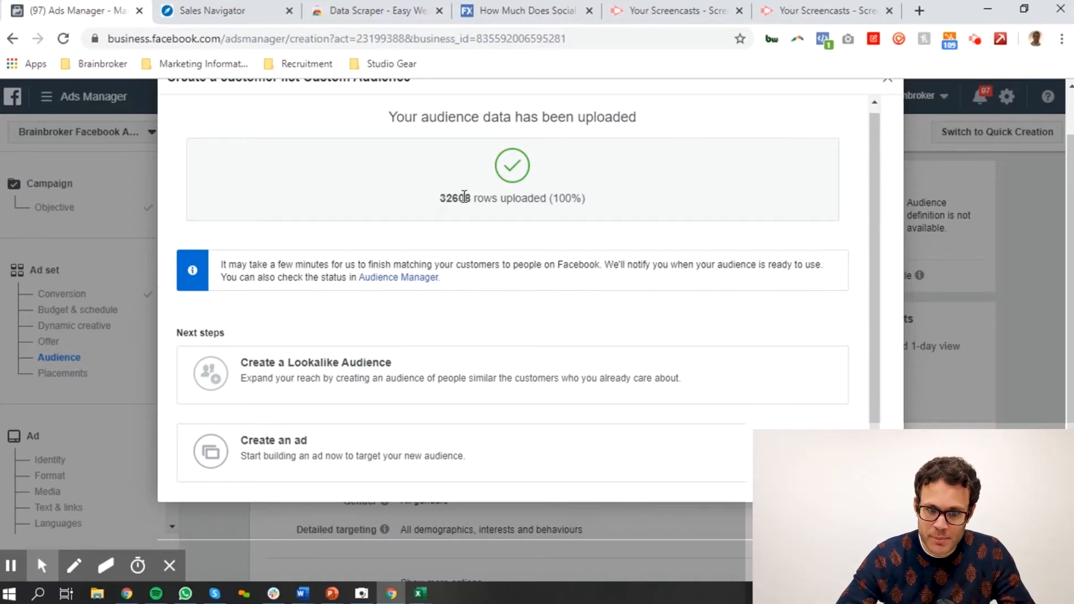
{"action": "left_click", "coordinate": [211, 11]}
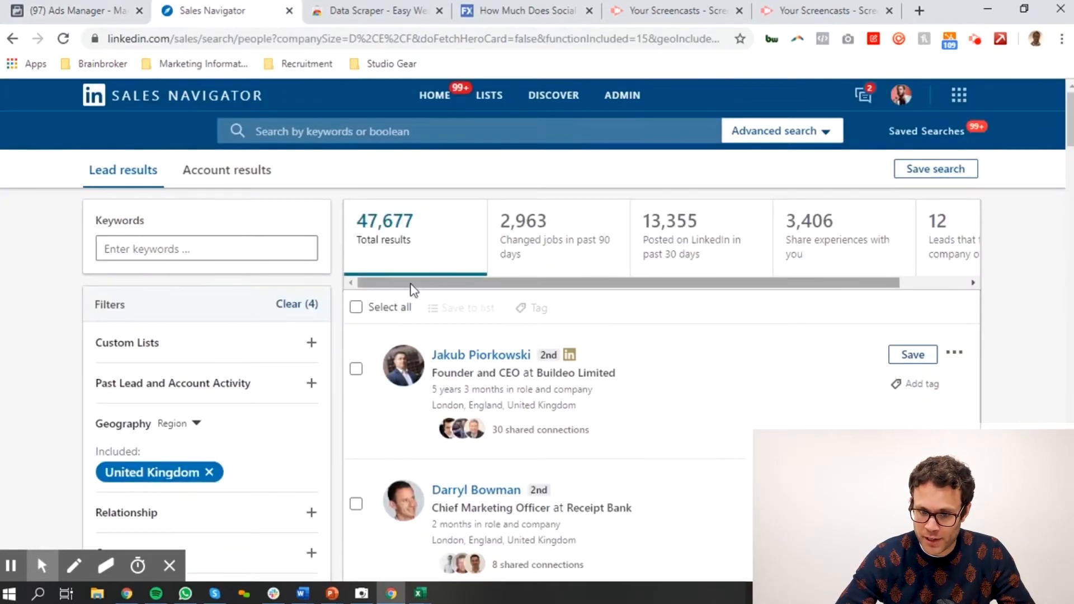
{"action": "left_click", "coordinate": [63, 11]}
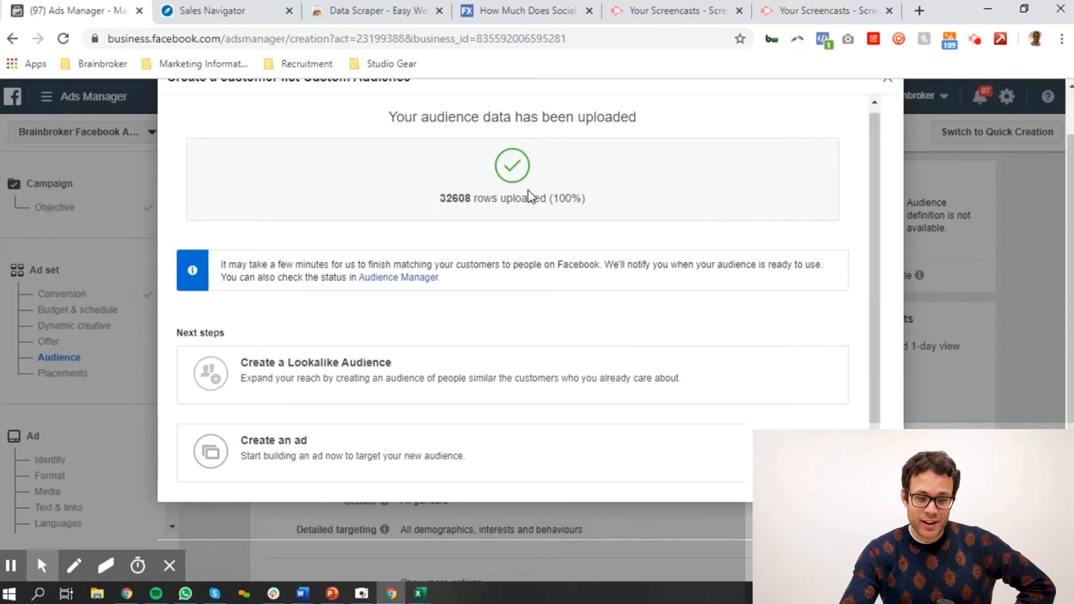
- Start a Lookalike Audience based on the uploaded CMOs & Marketing Directors_50-500_2019_UK list, with an audience size of 1%
{"action": "left_click", "coordinate": [379, 376]}
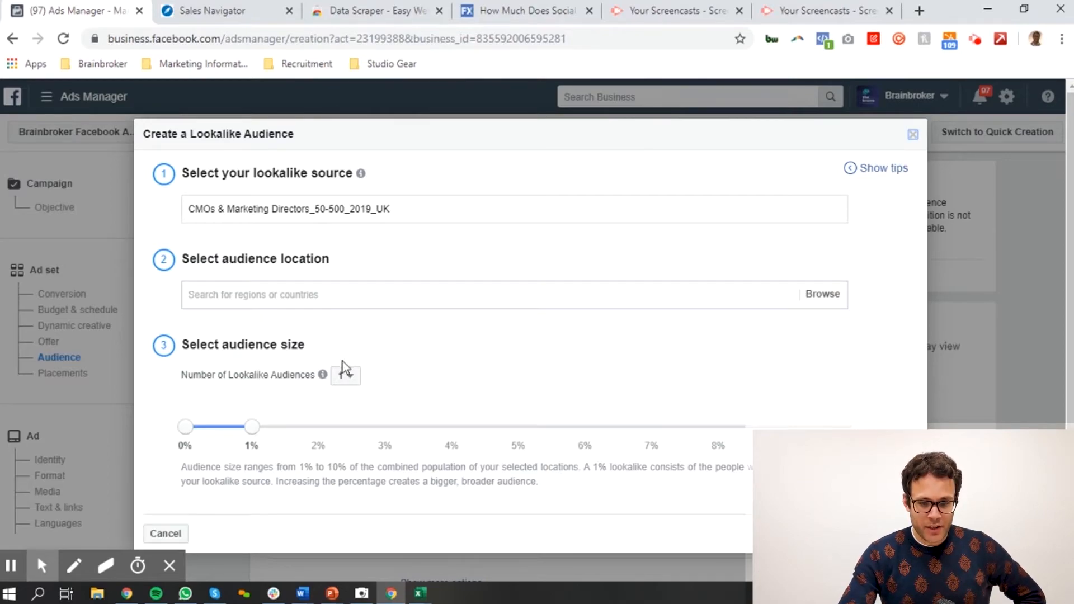
{"action": "left_click_drag", "start_coordinate": [257, 432], "coordinate": [222, 453]}
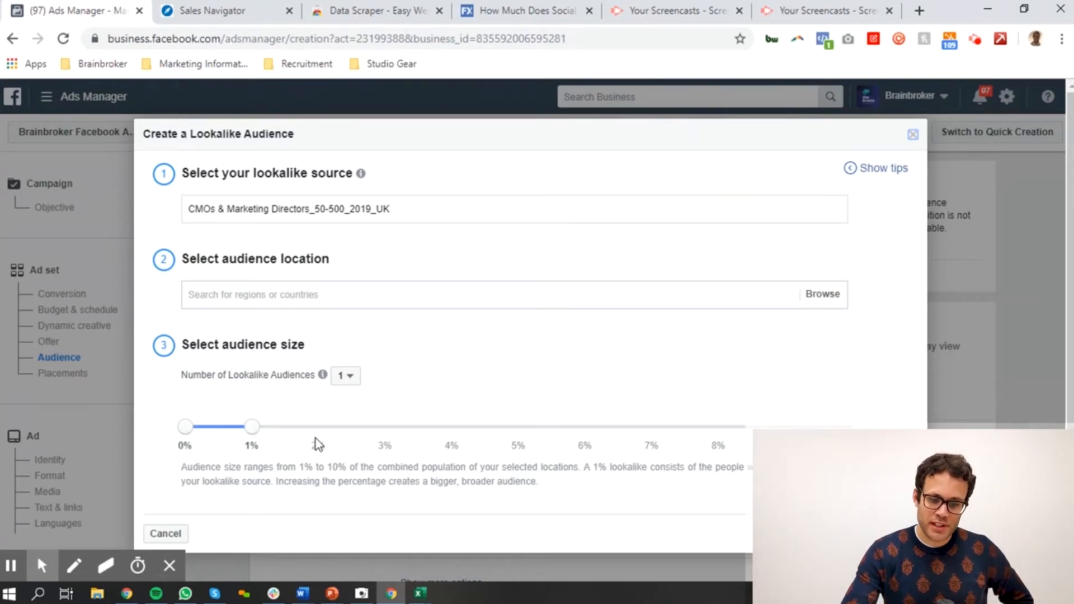
{"action": "mouse_move", "coordinate": [250, 432]}
{"action": "left_mouse_down"}
{"action": "mouse_move", "coordinate": [408, 441]}
{"action": "mouse_move", "coordinate": [232, 423]}
{"action": "mouse_move", "coordinate": [417, 451]}
{"action": "mouse_move", "coordinate": [246, 466]}
{"action": "mouse_move", "coordinate": [314, 451]}
{"action": "mouse_move", "coordinate": [257, 442]}
{"action": "left_mouse_up"}
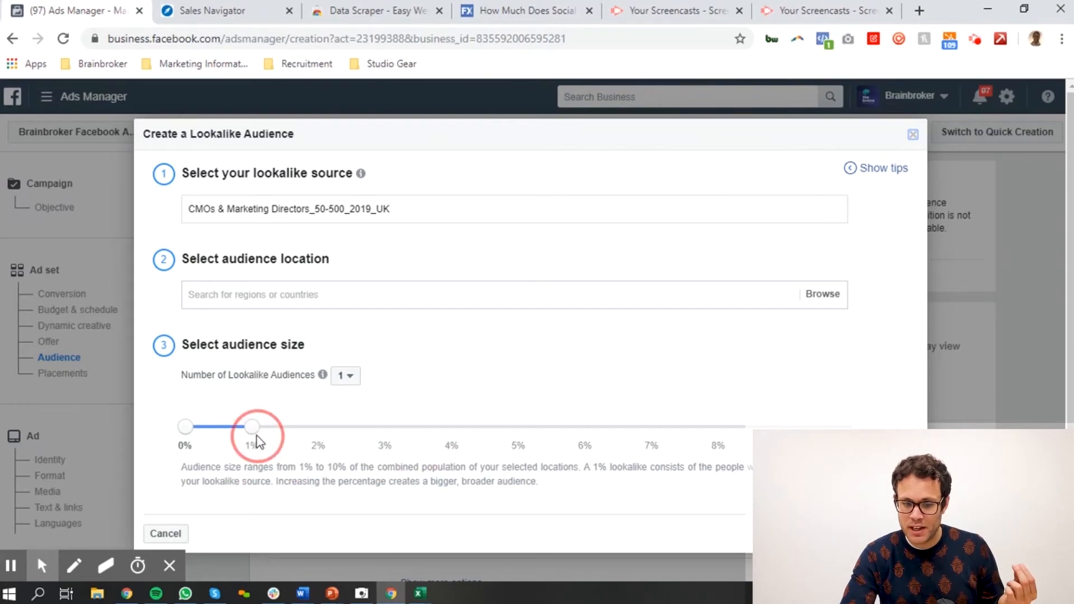
{"action": "mouse_move", "coordinate": [257, 442]}
{"action": "left_mouse_down"}
{"action": "mouse_move", "coordinate": [640, 450]}
{"action": "mouse_move", "coordinate": [187, 402]}
{"action": "mouse_move", "coordinate": [246, 432]}
{"action": "left_mouse_up"}
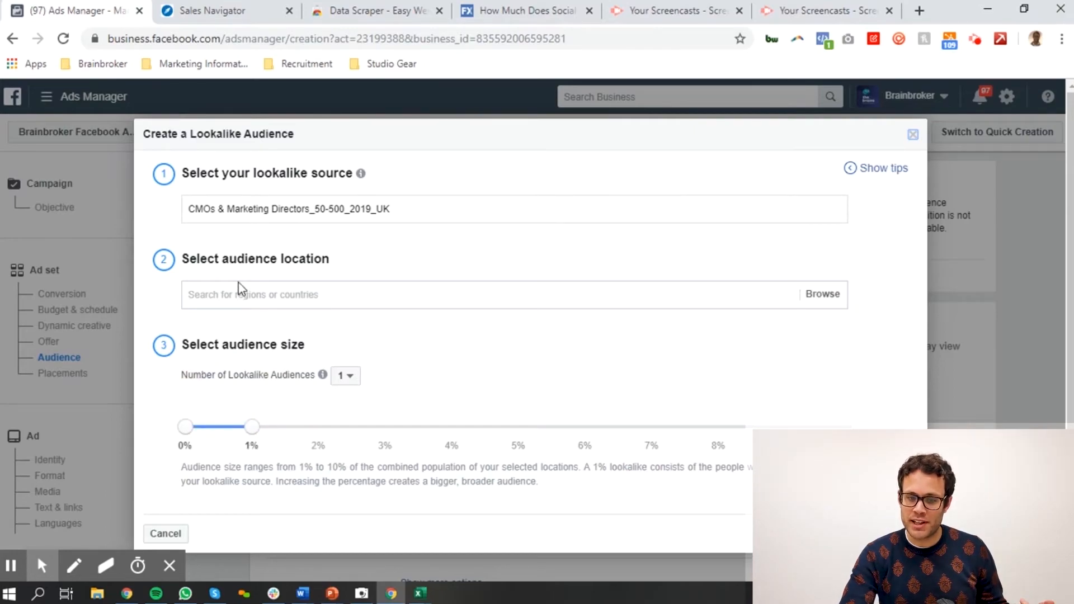